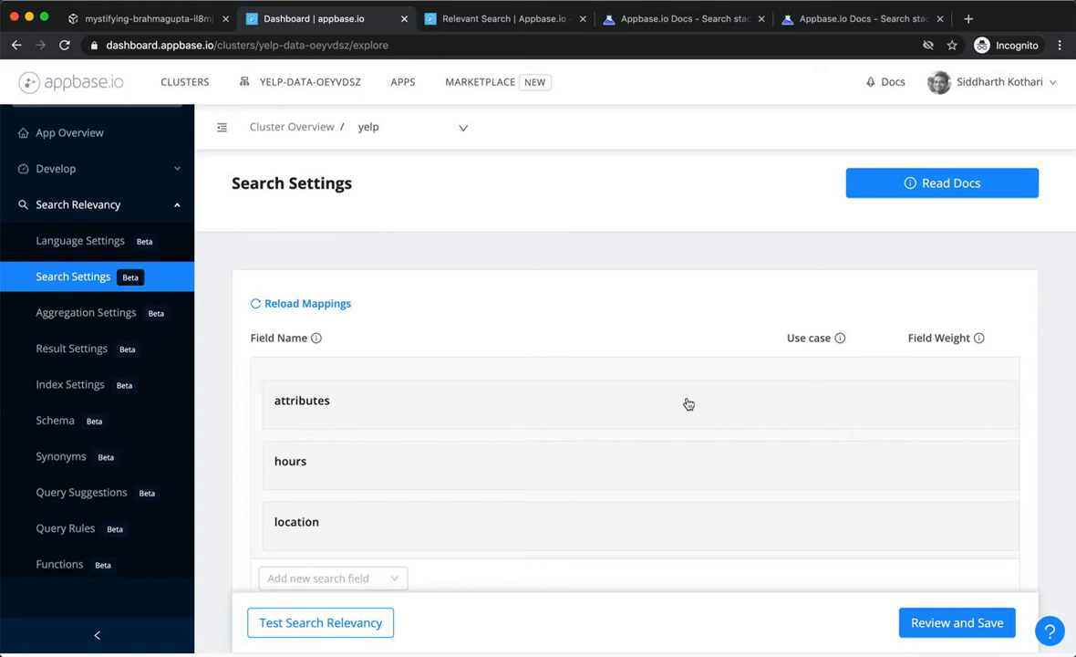
- Add the address field to the searchable fields of the yelp index
scroll(688, 403, down, 4)
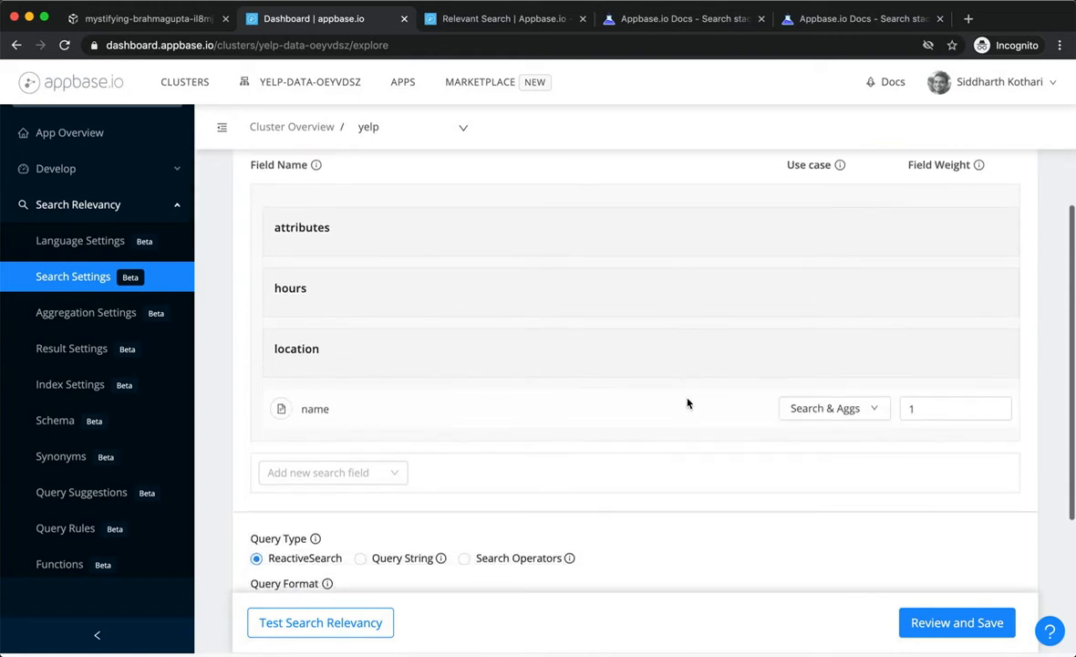
scroll(579, 365, up, 1)
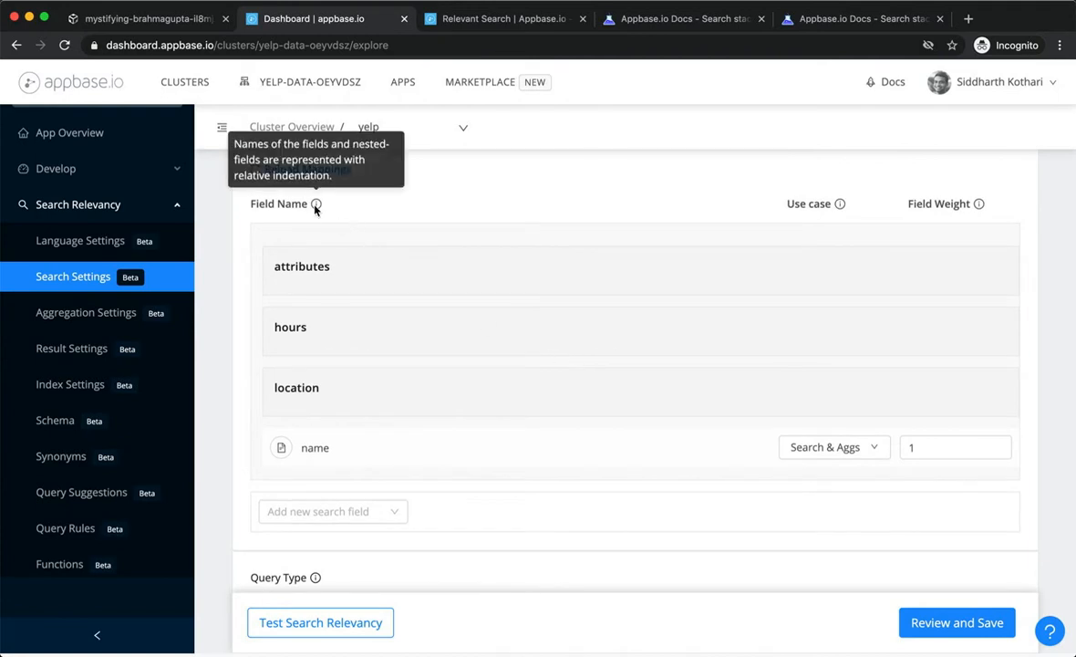
click(383, 509)
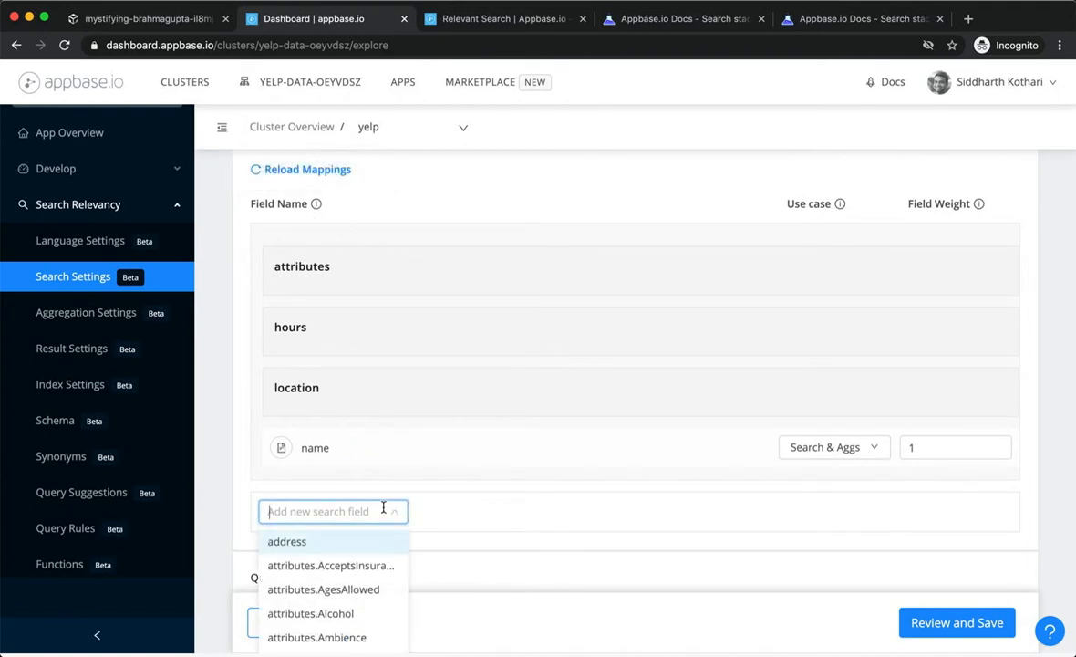
click(366, 544)
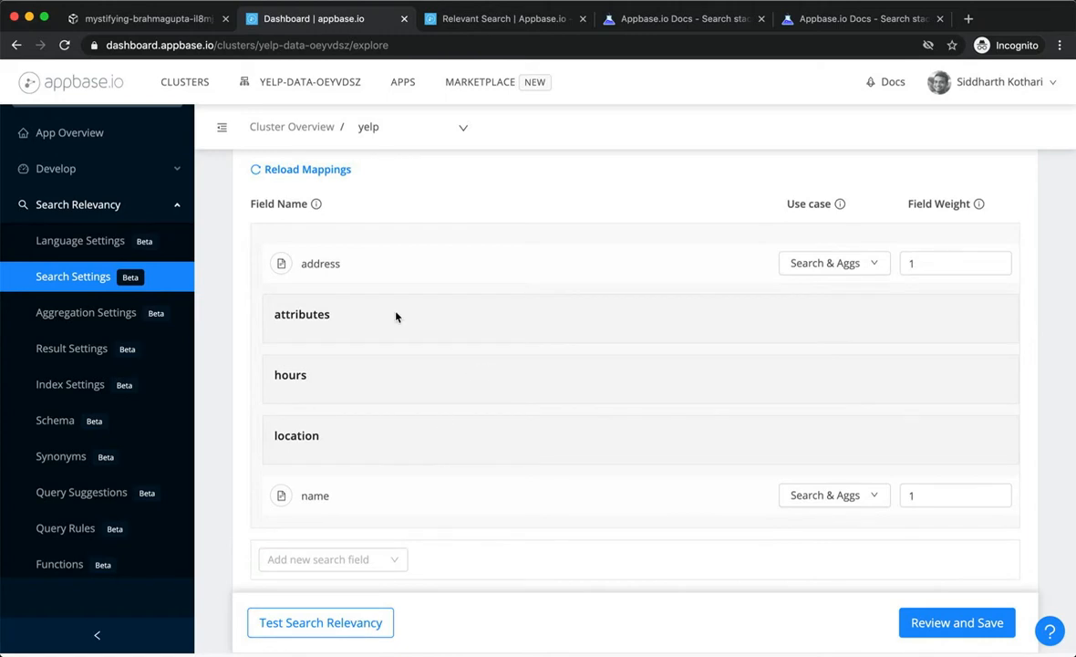
mouse_move(333, 264)
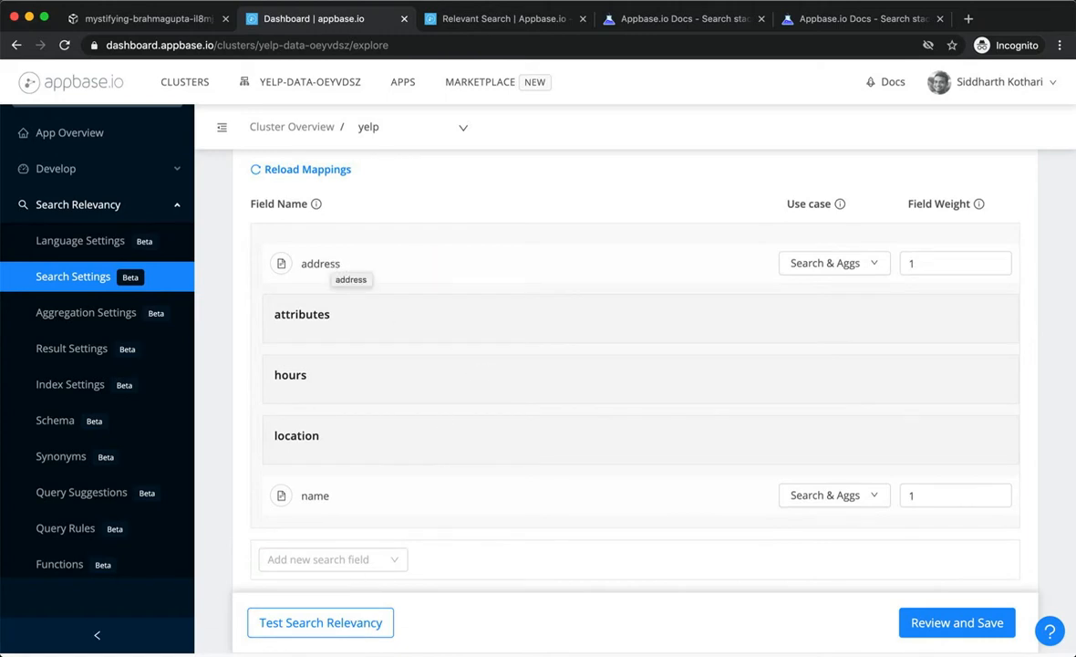
- Add categories as a search field and remove it from search again
click(349, 554)
text(cat)
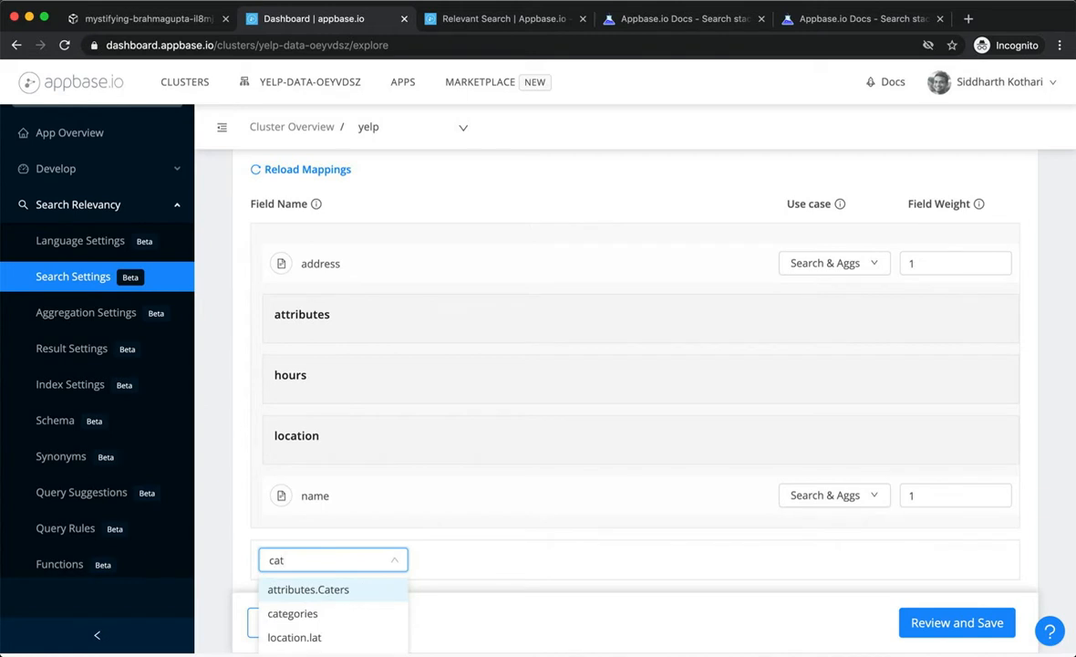
click(342, 617)
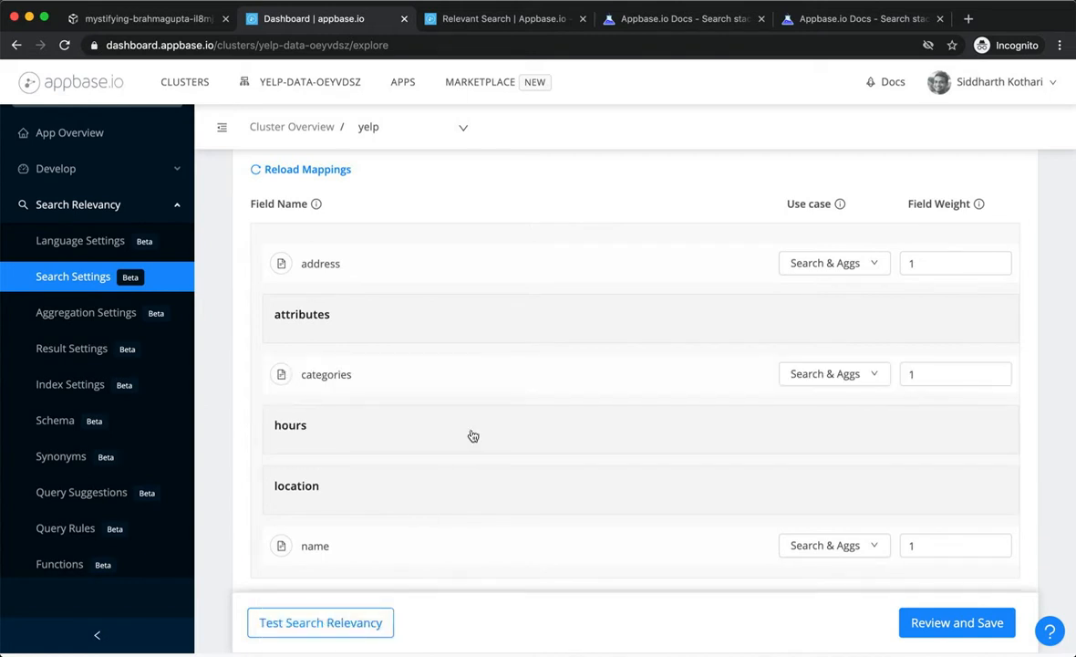
mouse_move(380, 380)
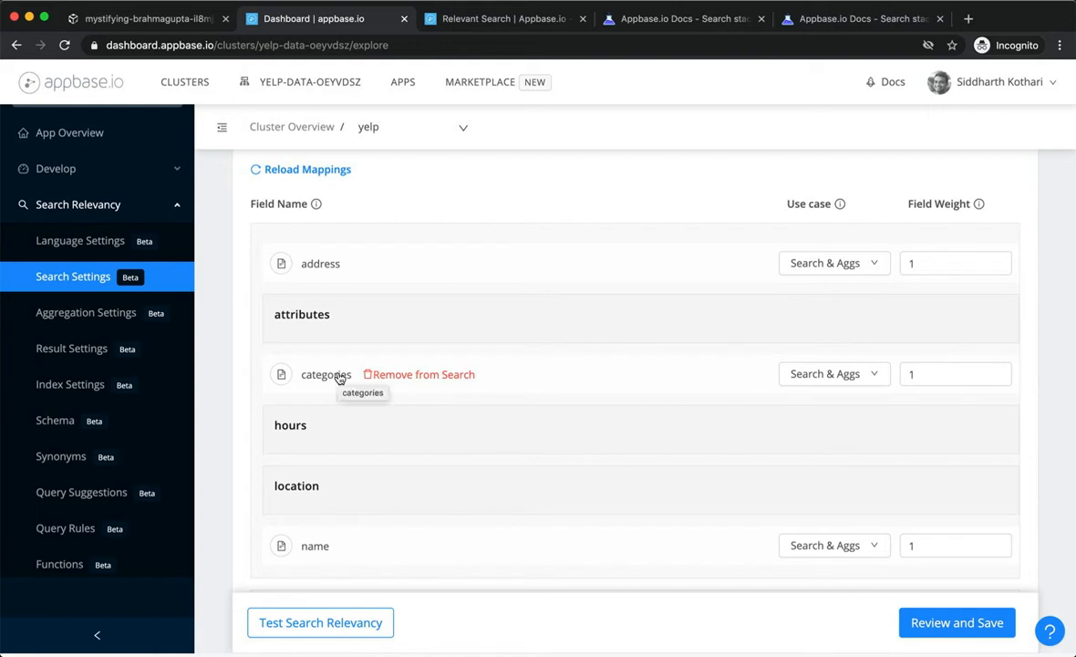
click(407, 375)
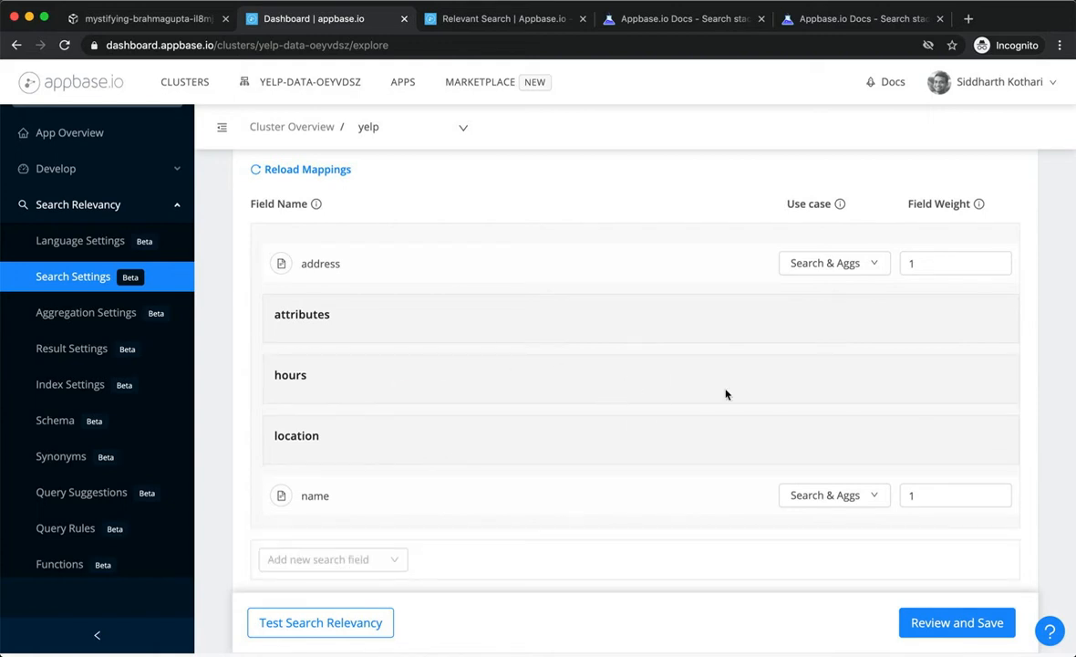
- Set the use case of the address and name fields to Search, and give the name field a weight of 3
mouse_move(839, 207)
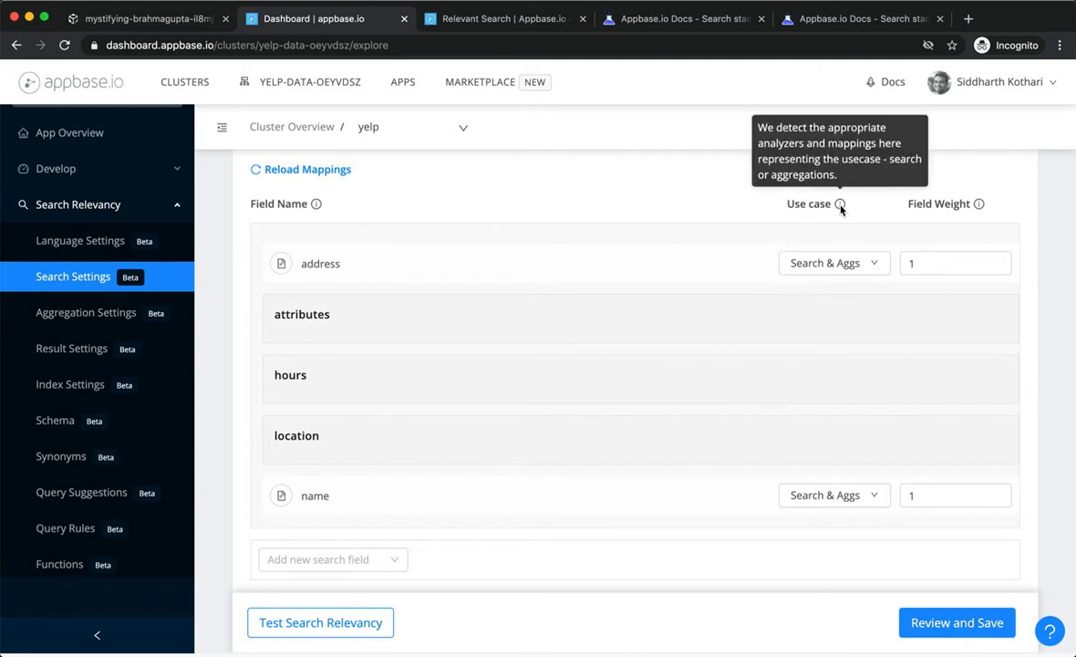
click(871, 264)
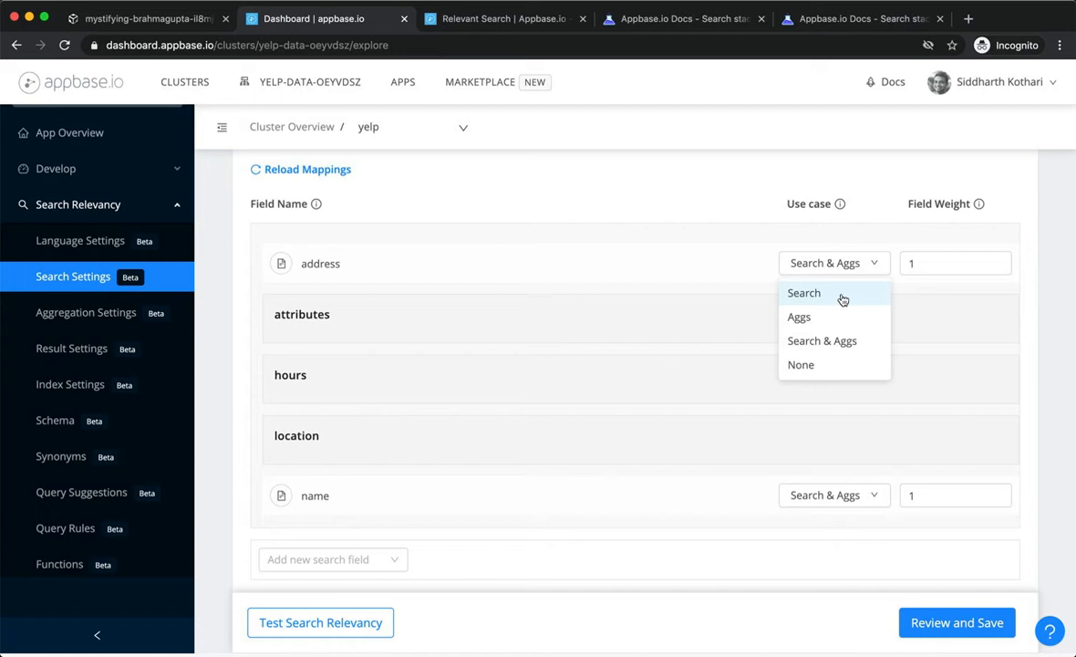
click(805, 293)
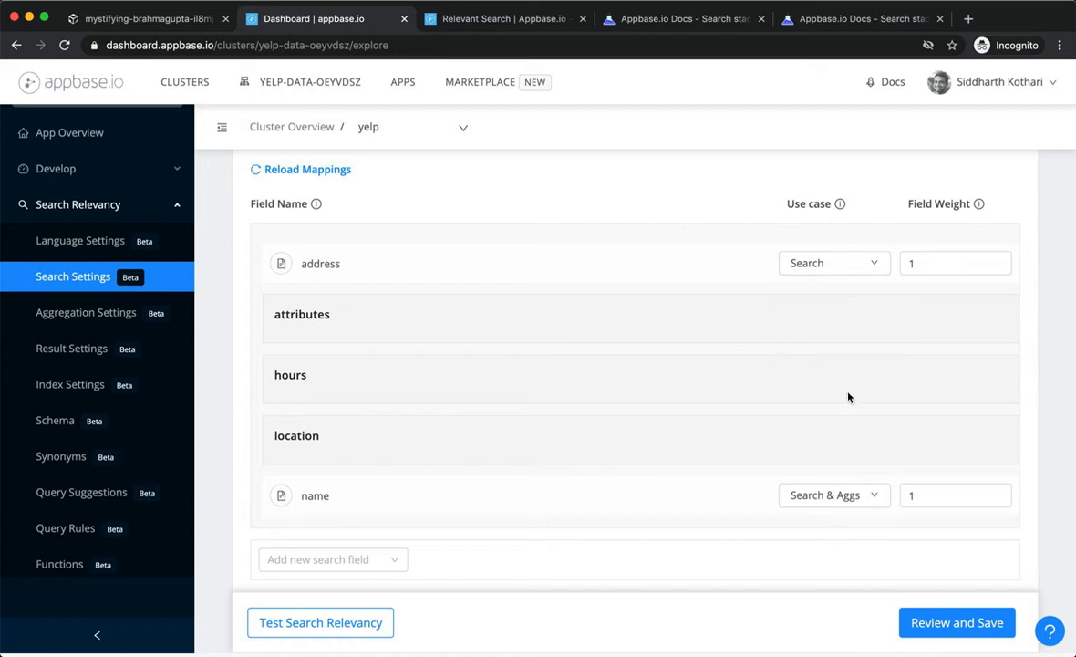
click(846, 494)
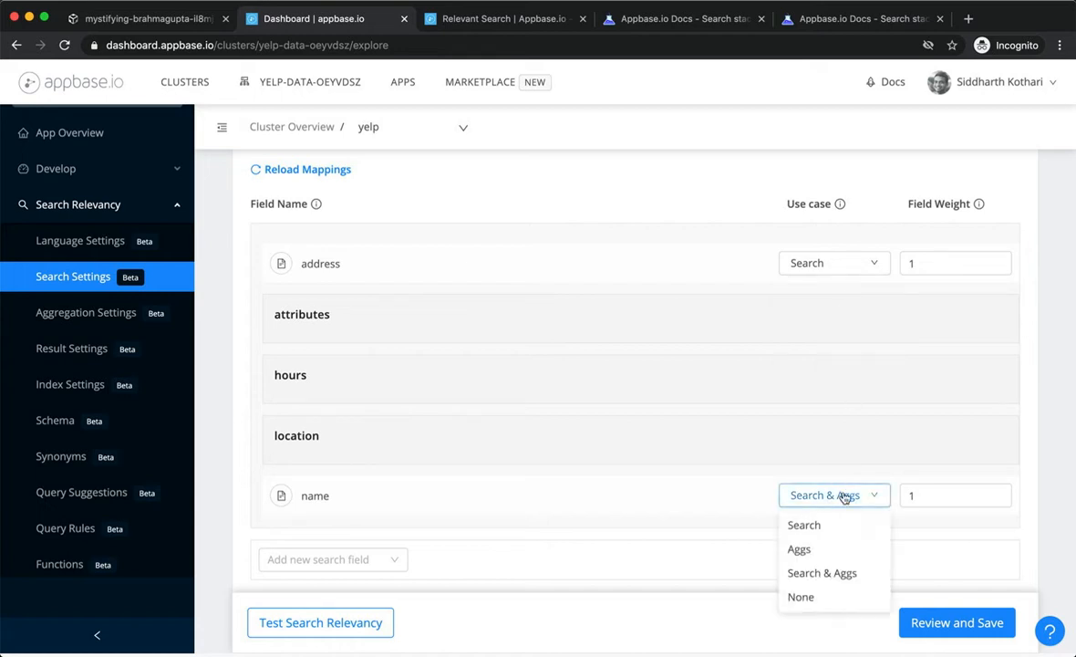
click(835, 522)
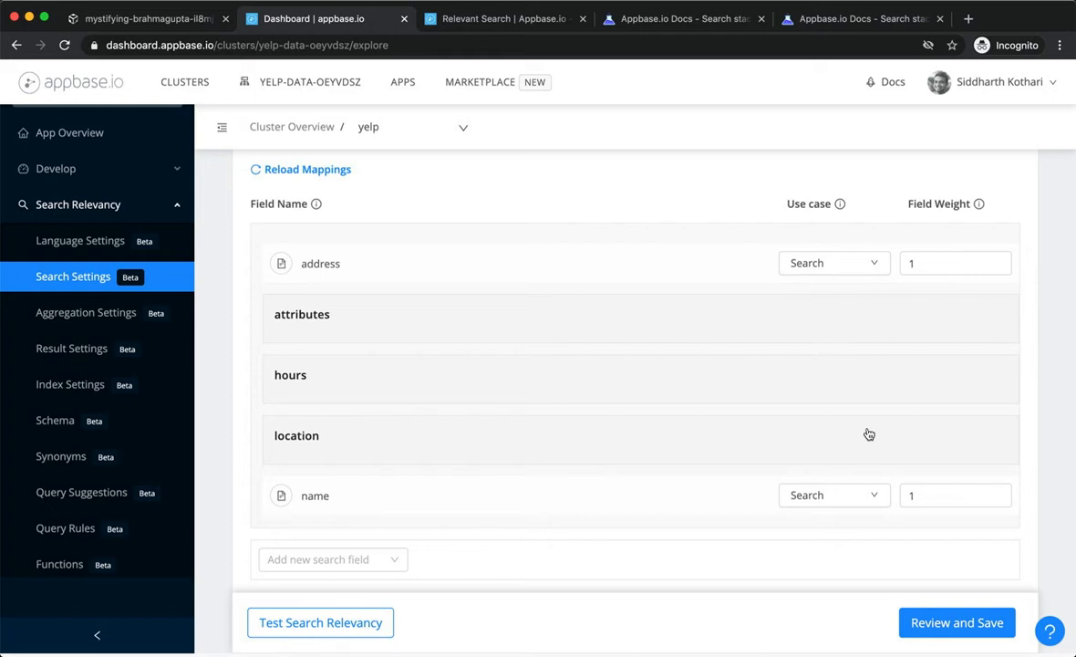
click(1002, 492)
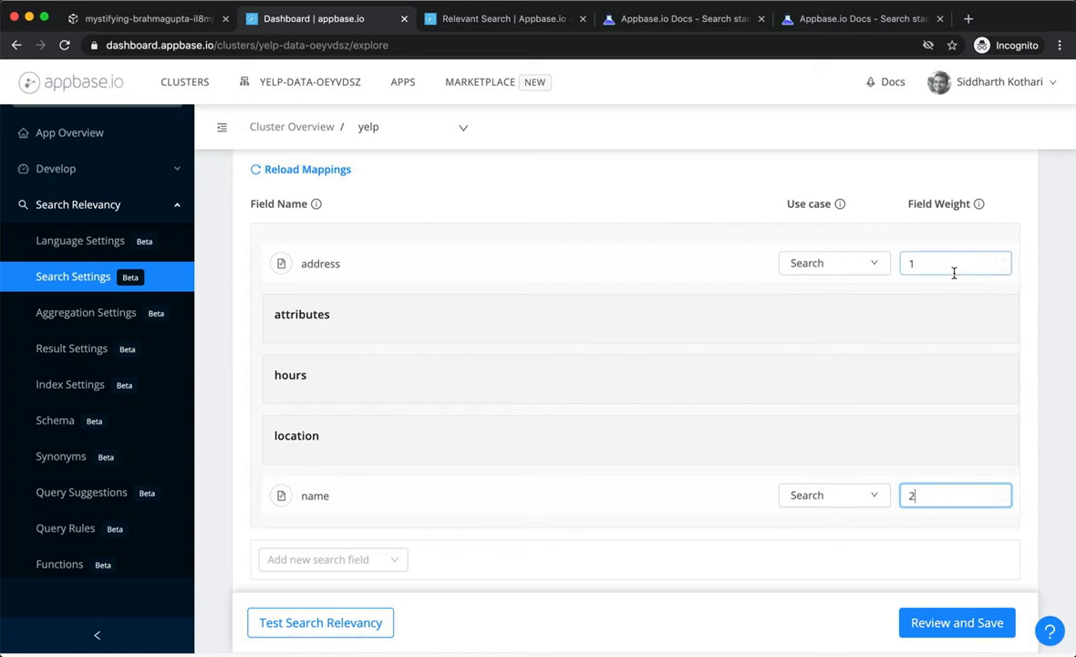
click(1005, 491)
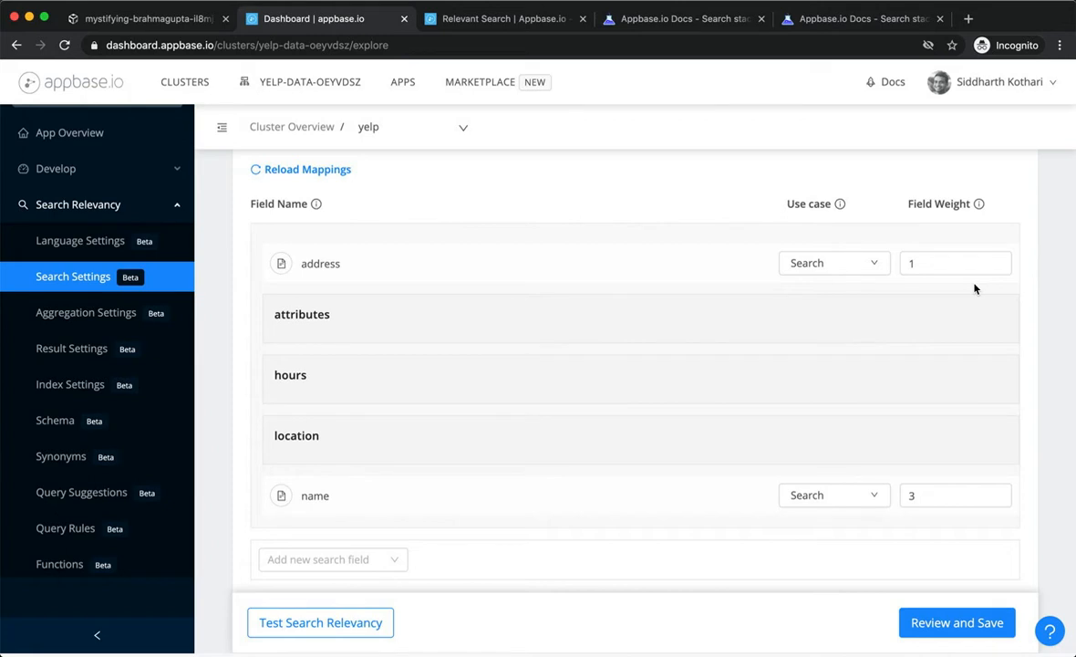
- Review the pending data field and field weight changes and save the search settings
scroll(974, 288, down, 1)
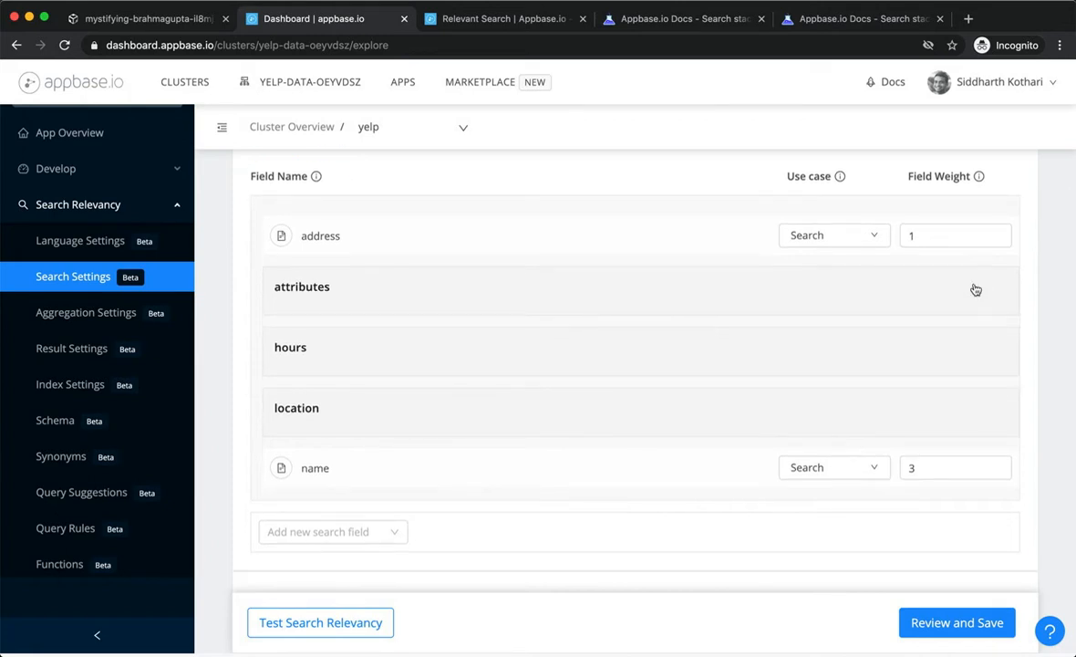
click(958, 621)
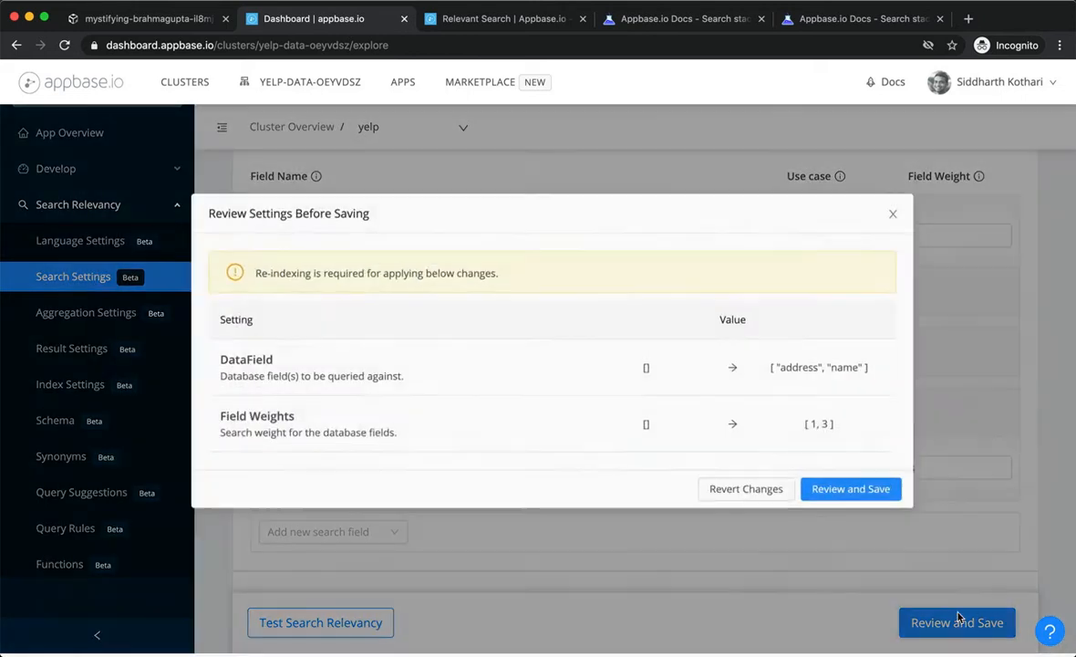
triple_click(354, 265)
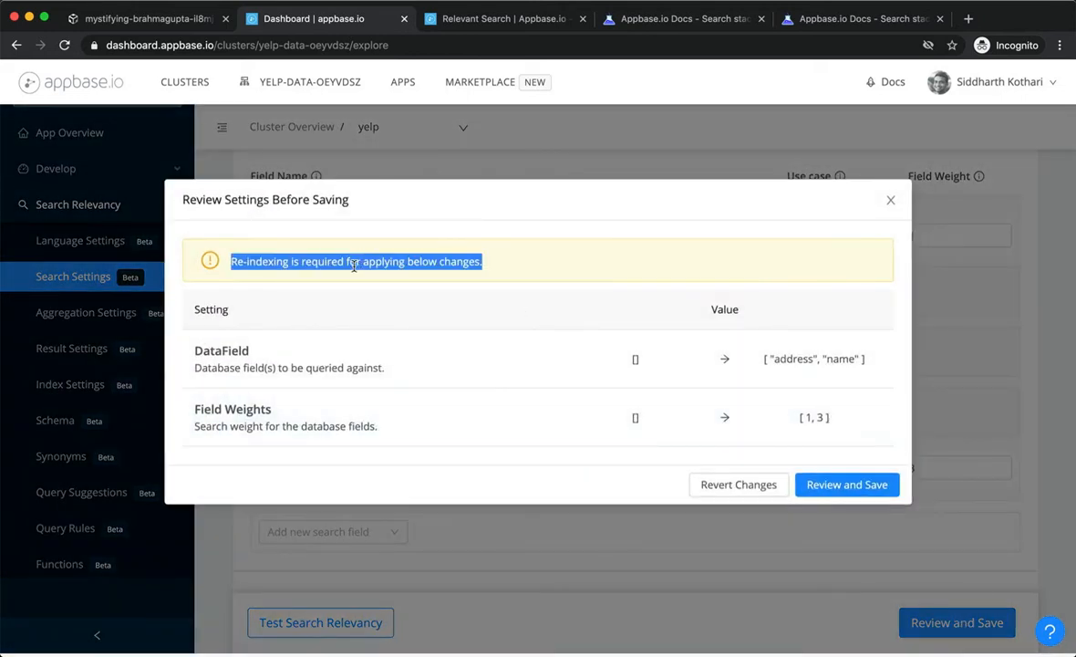
click(600, 278)
click(826, 483)
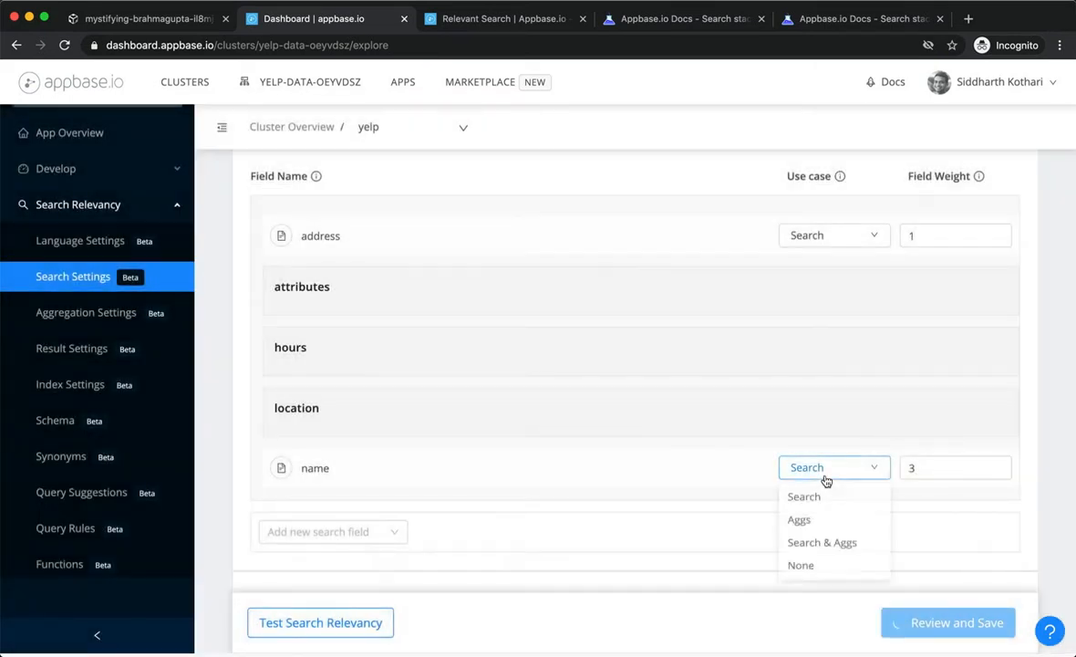
click(796, 464)
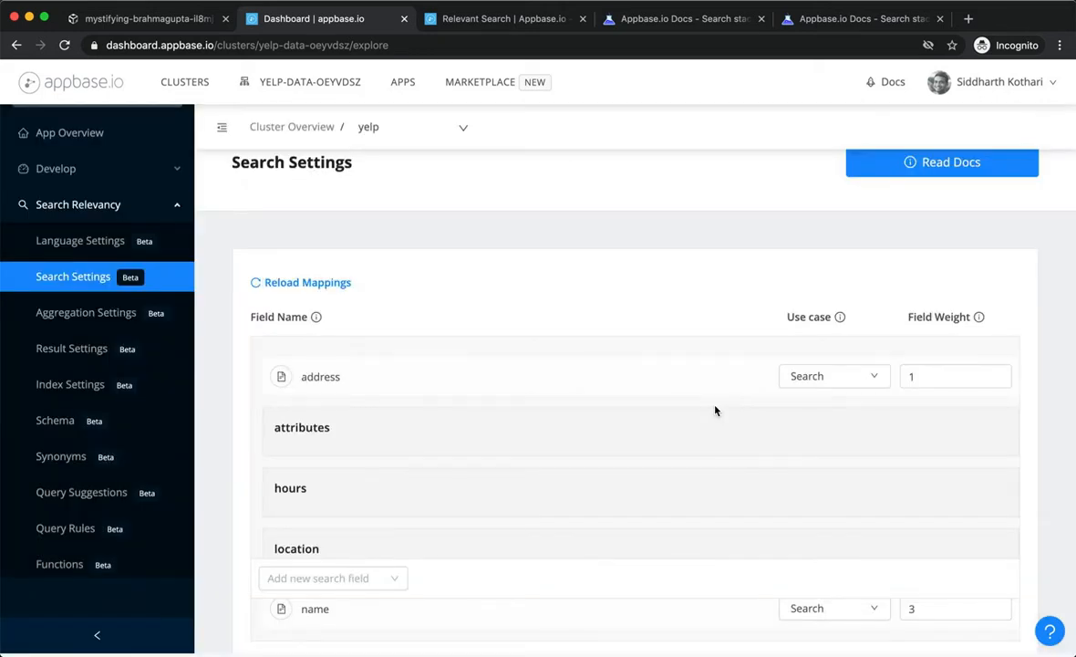
- Test the search relevancy by searching the preview for "pizza"
scroll(716, 410, down, 5)
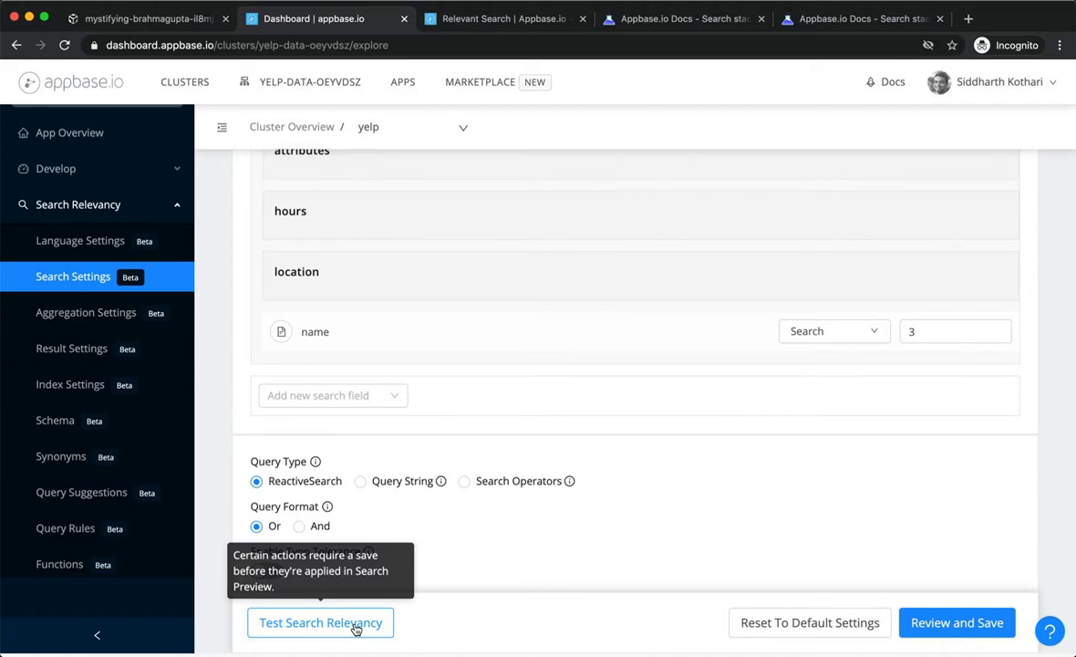
click(355, 623)
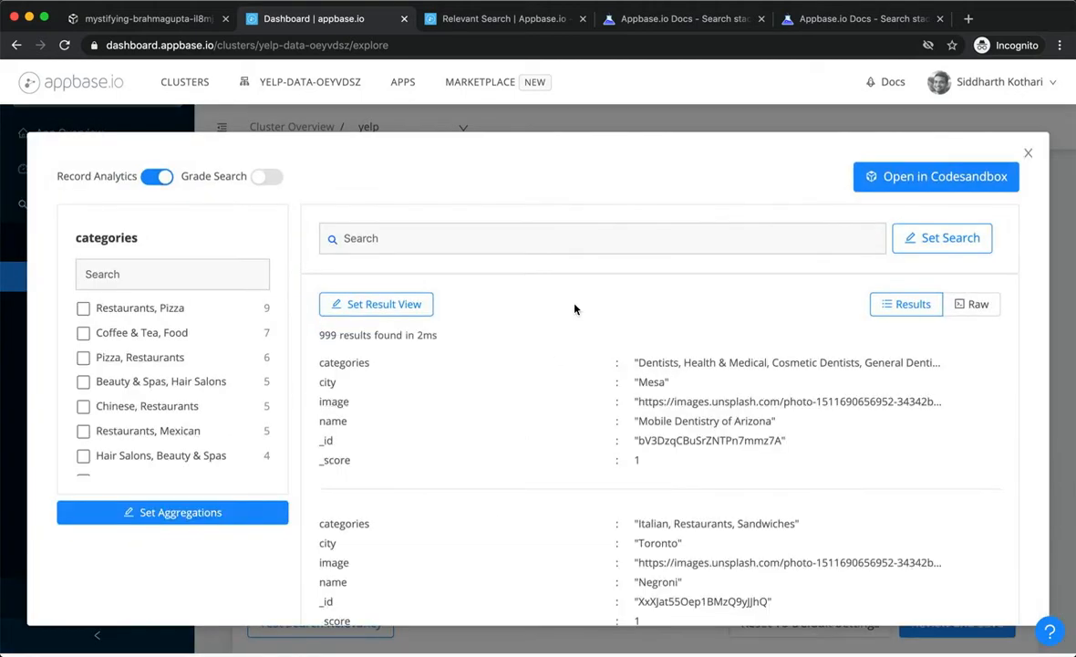
click(574, 234)
text(pizza)
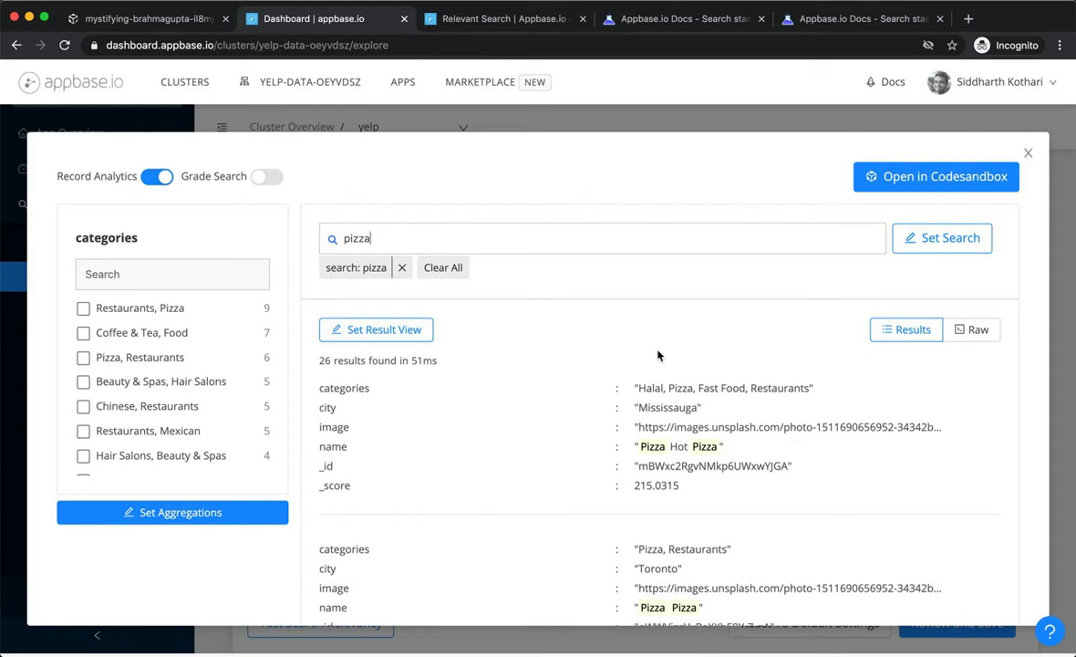
- Examine the relevance scores and highlighted names of the pizza results, and close the search preview
double_click(662, 486)
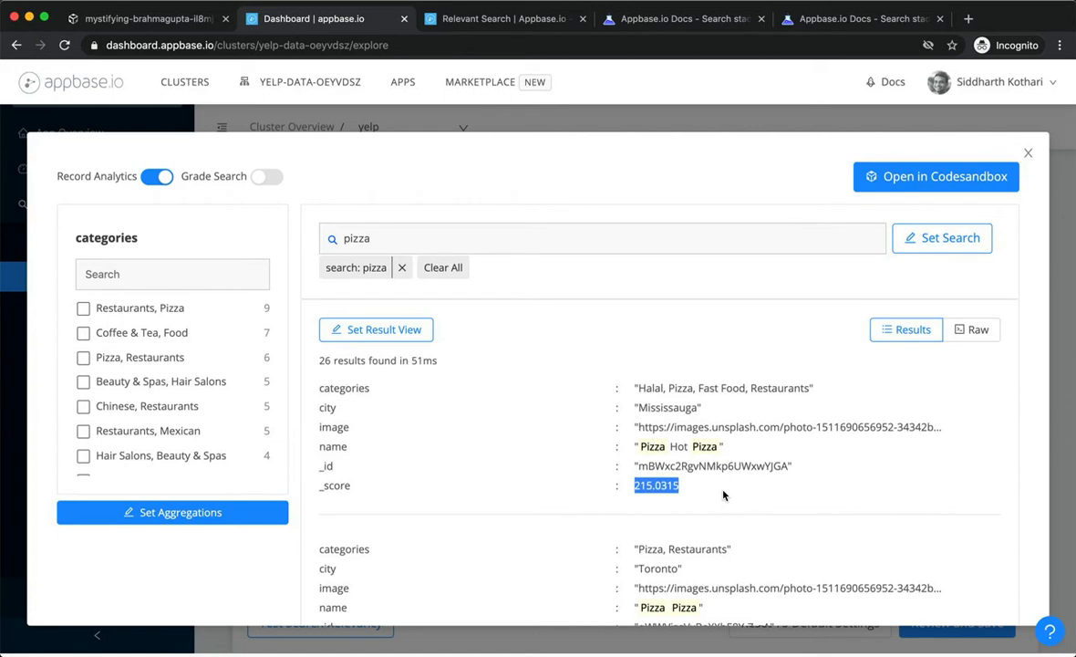
scroll(723, 495, down, 5)
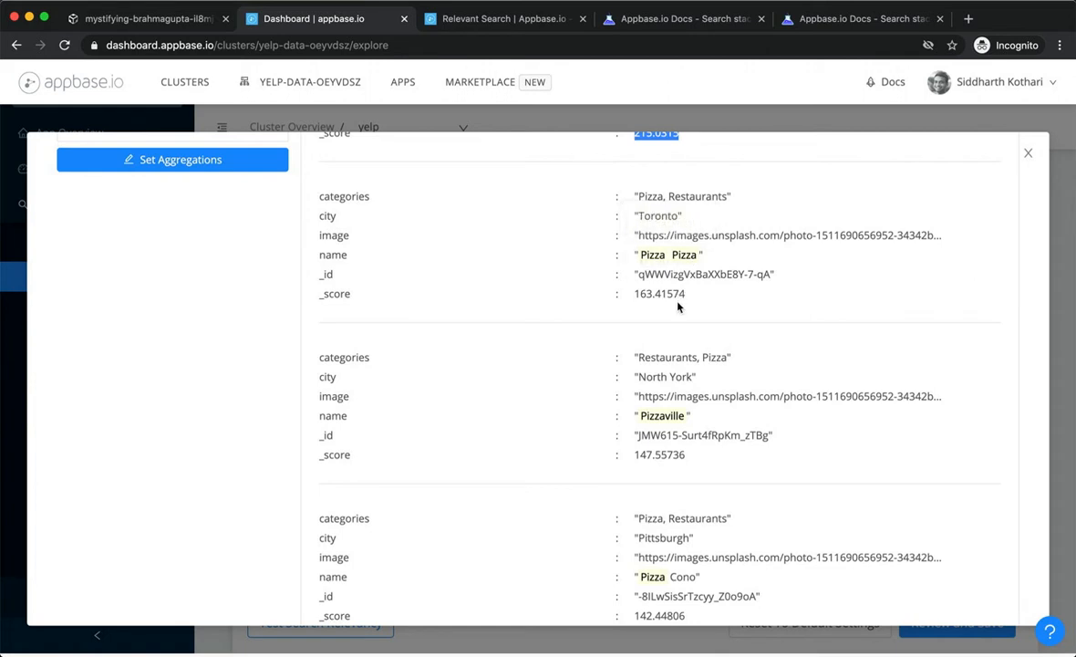
scroll(728, 443, down, 3)
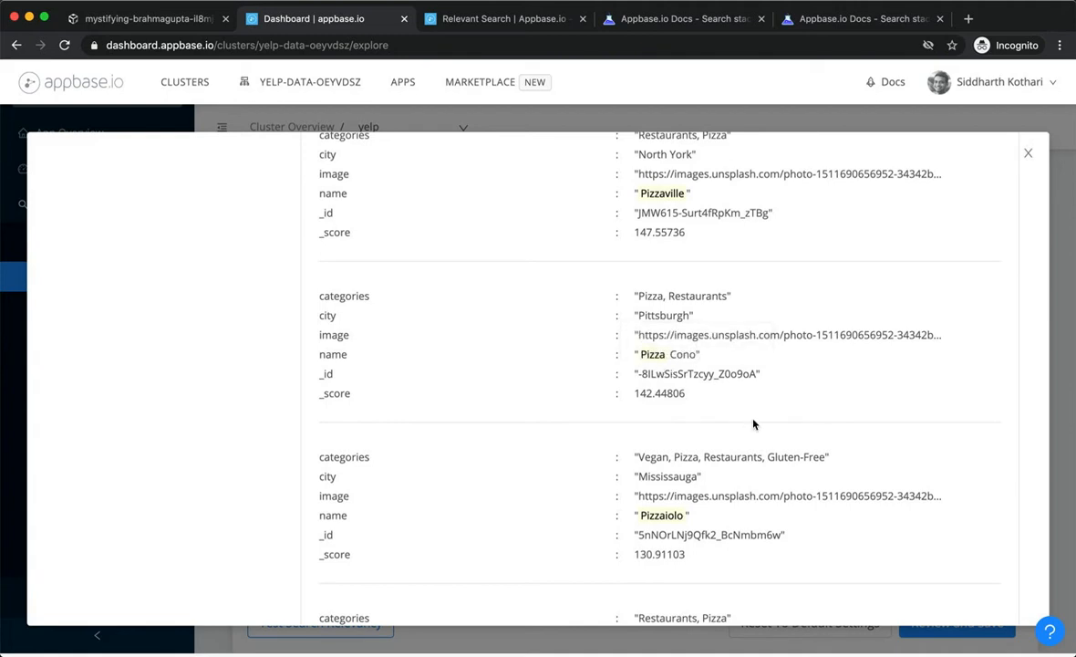
scroll(730, 438, down, 1)
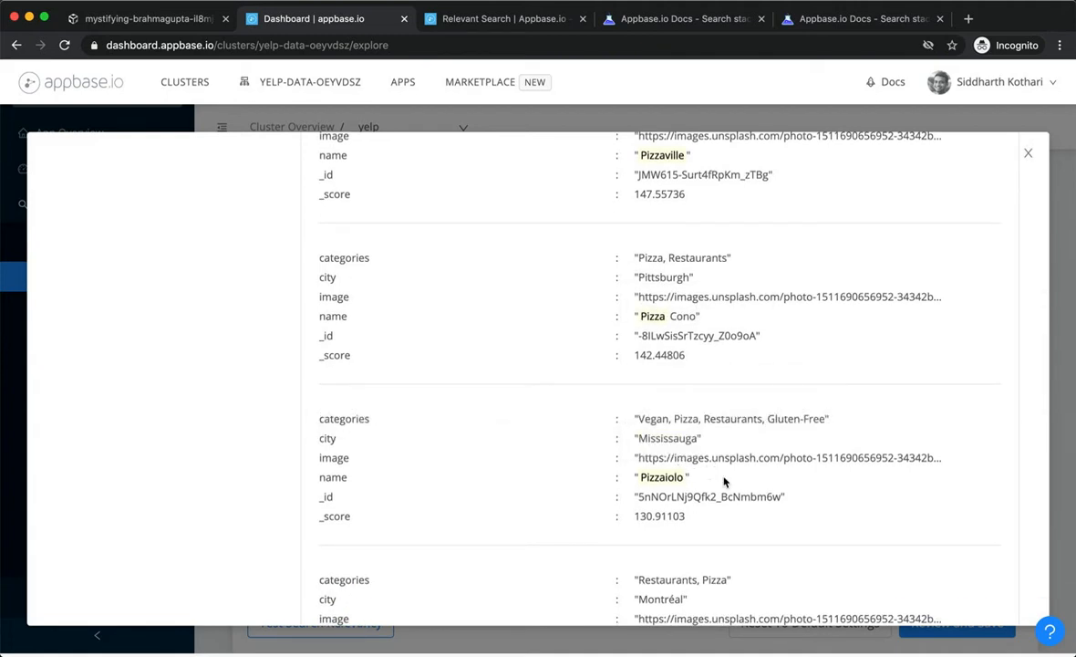
scroll(726, 480, down, 3)
scroll(725, 480, down, 1)
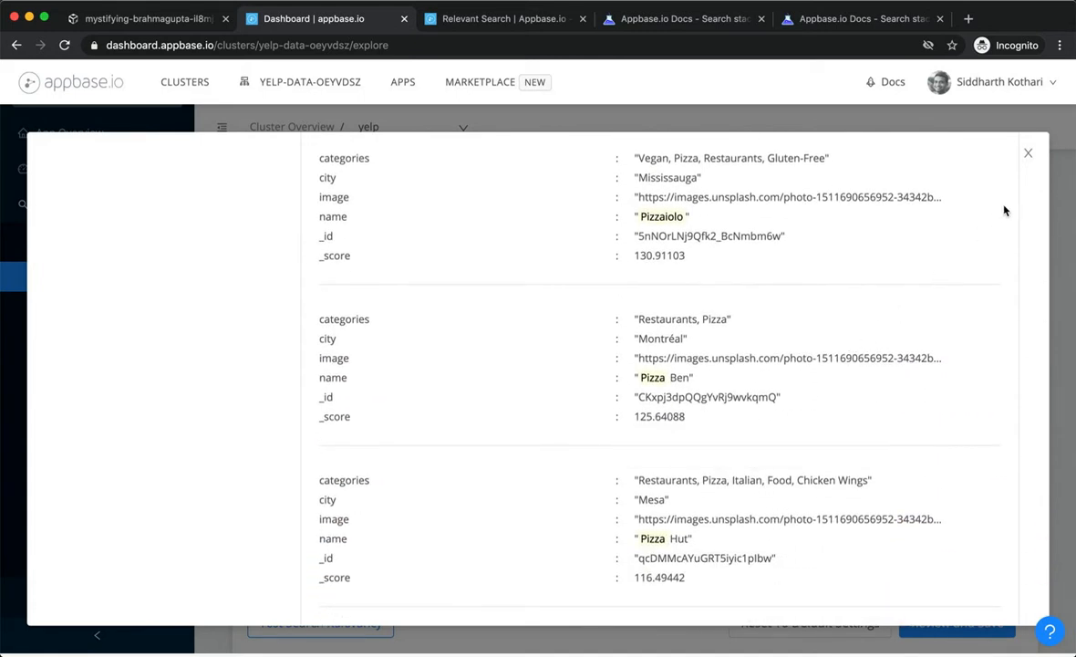
click(1028, 152)
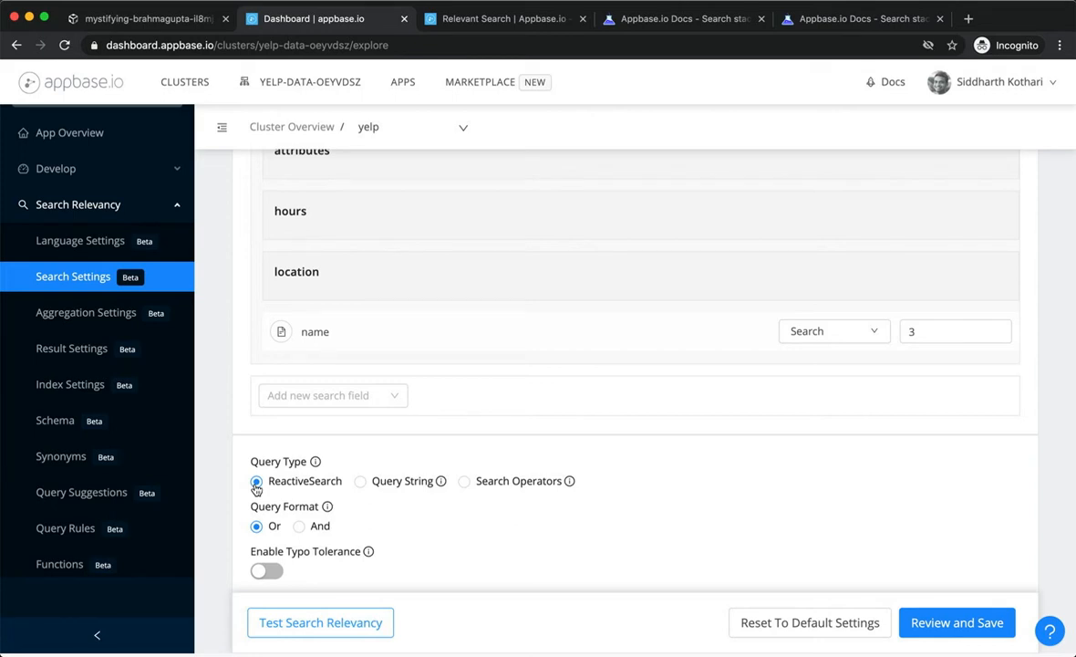
- Switch the query type to Search Operators and test the search relevancy with the query "coffee"
click(360, 480)
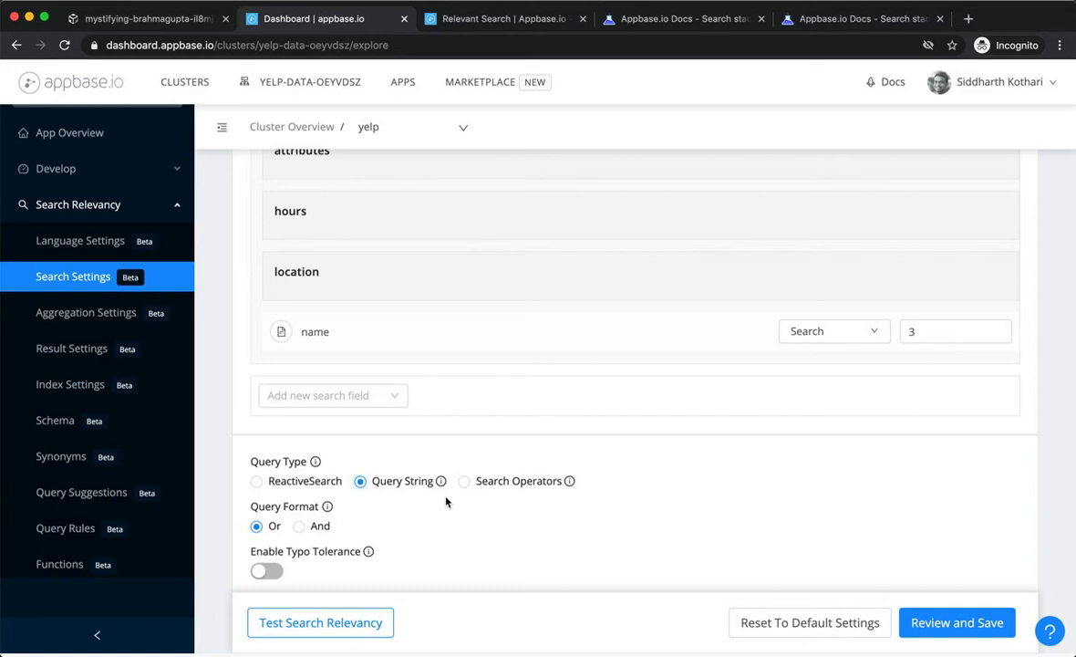
click(465, 481)
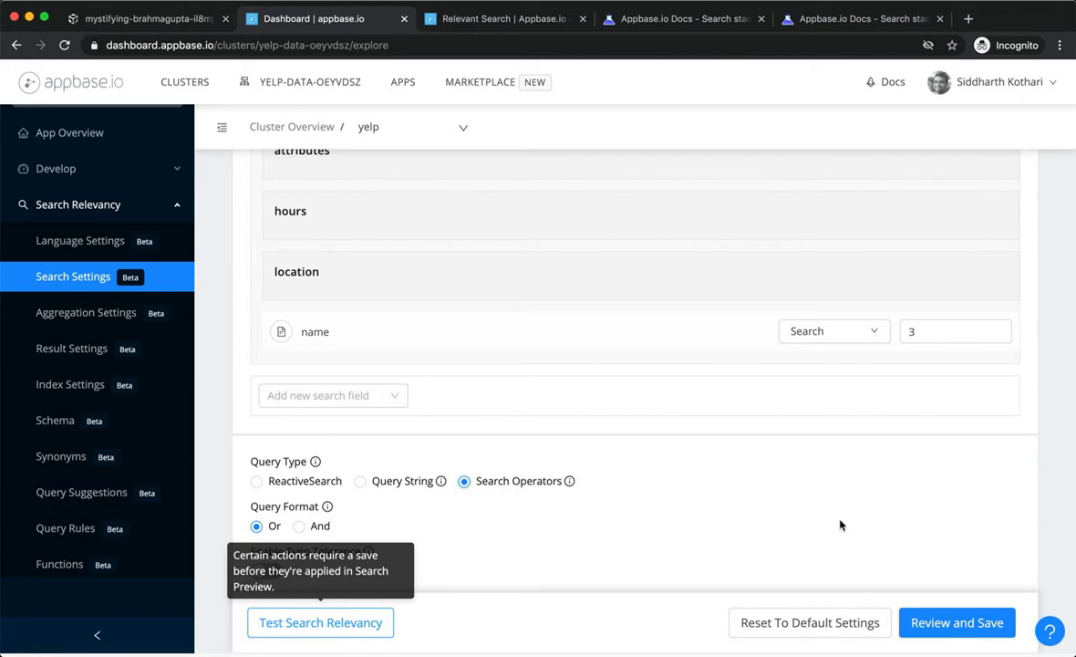
click(336, 611)
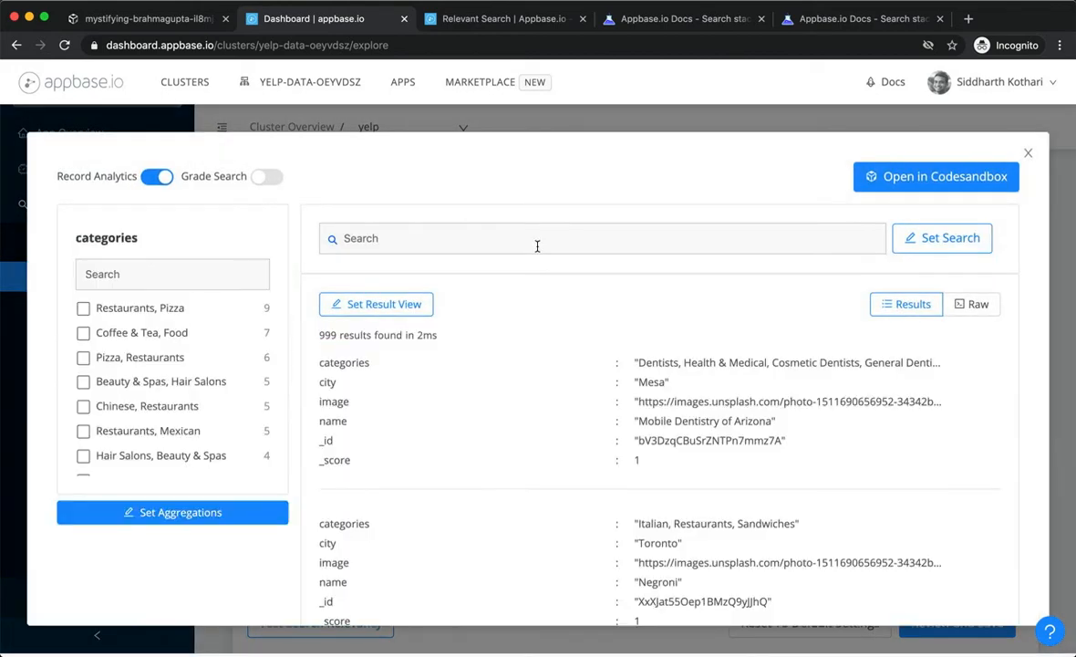
click(537, 246)
text(coffee)
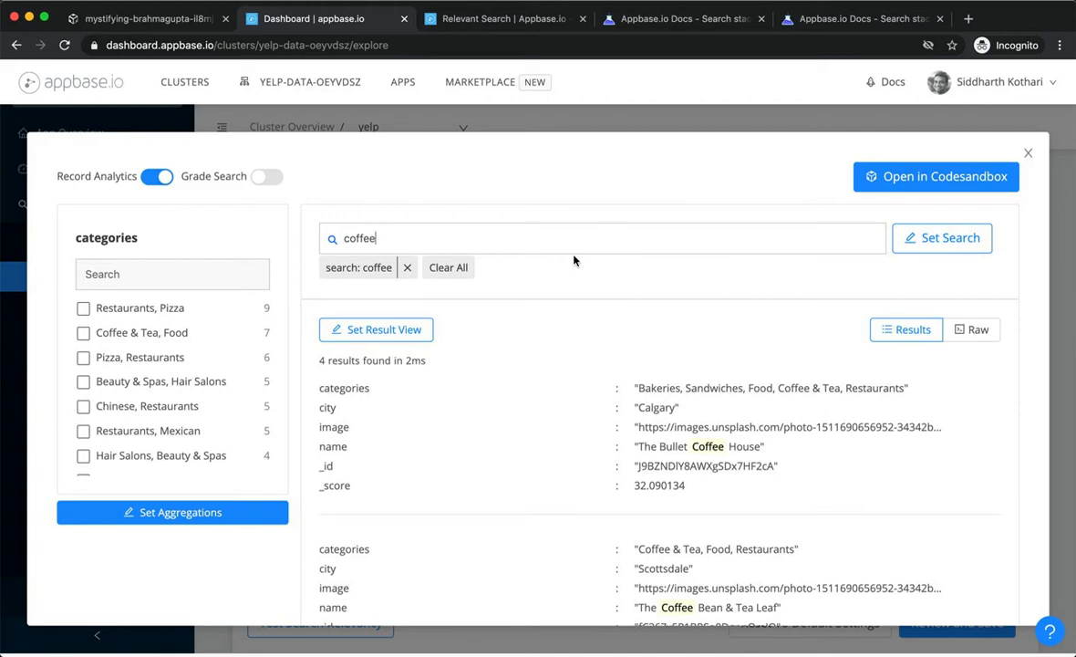
scroll(574, 397, down, 5)
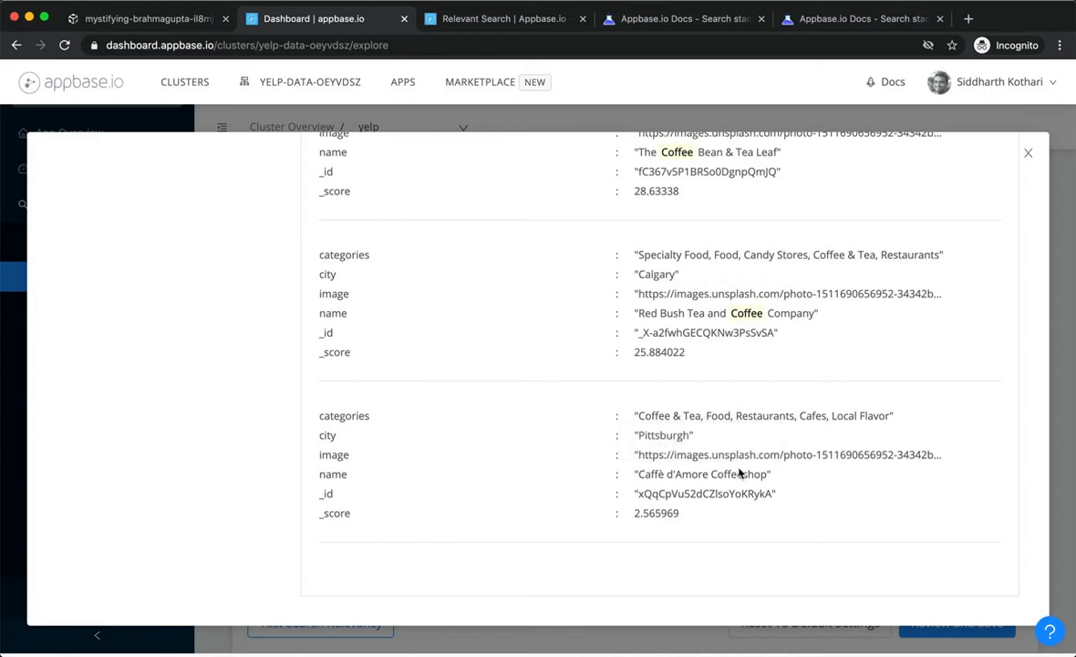
- Test the search relevancy with the query "tea"
scroll(812, 478, up, 6)
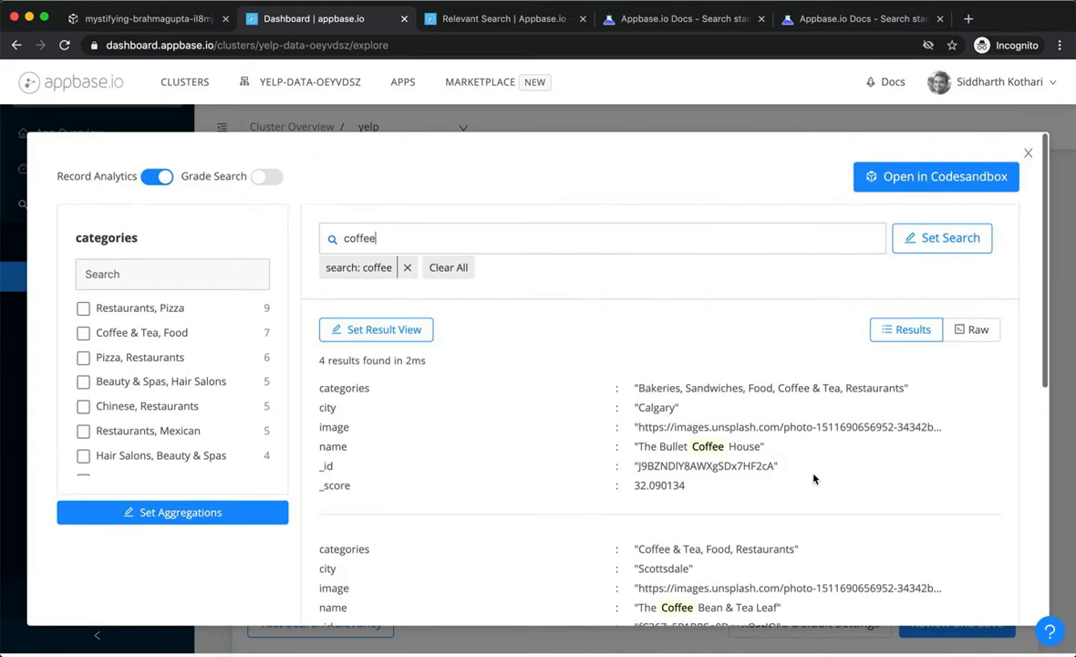
double_click(459, 237)
text(tea)
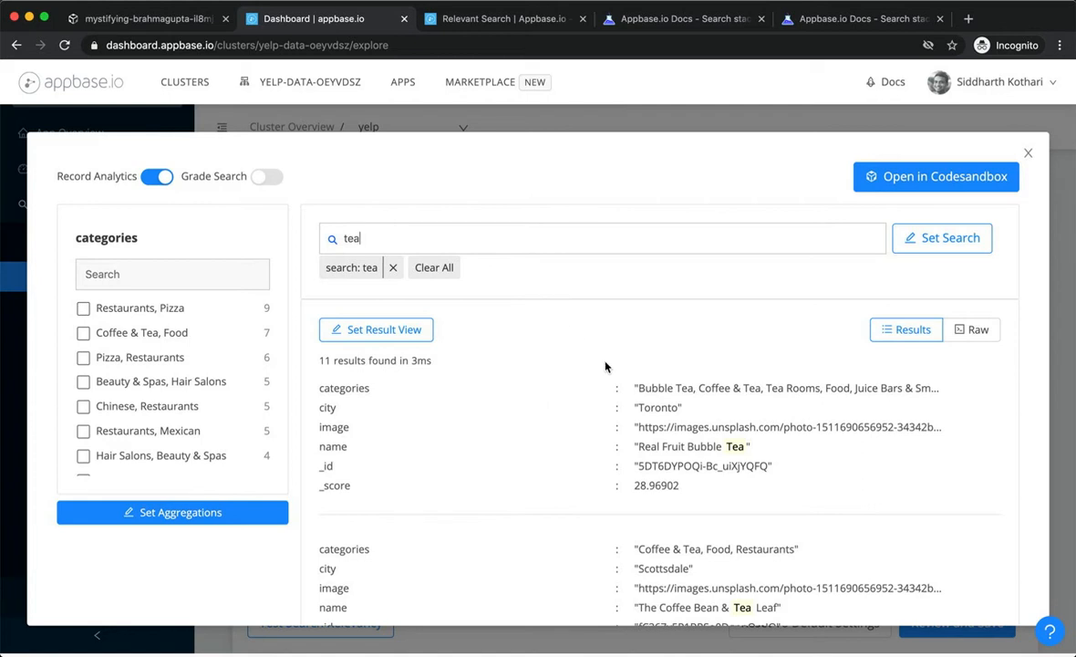
- Search the preview for entries containing both terms with the query "+tea +coffee" and check the matches
key(super+Left)
key(shift+super+Right)
key(Left)
text(+)
key(super+Right)
text(+c)
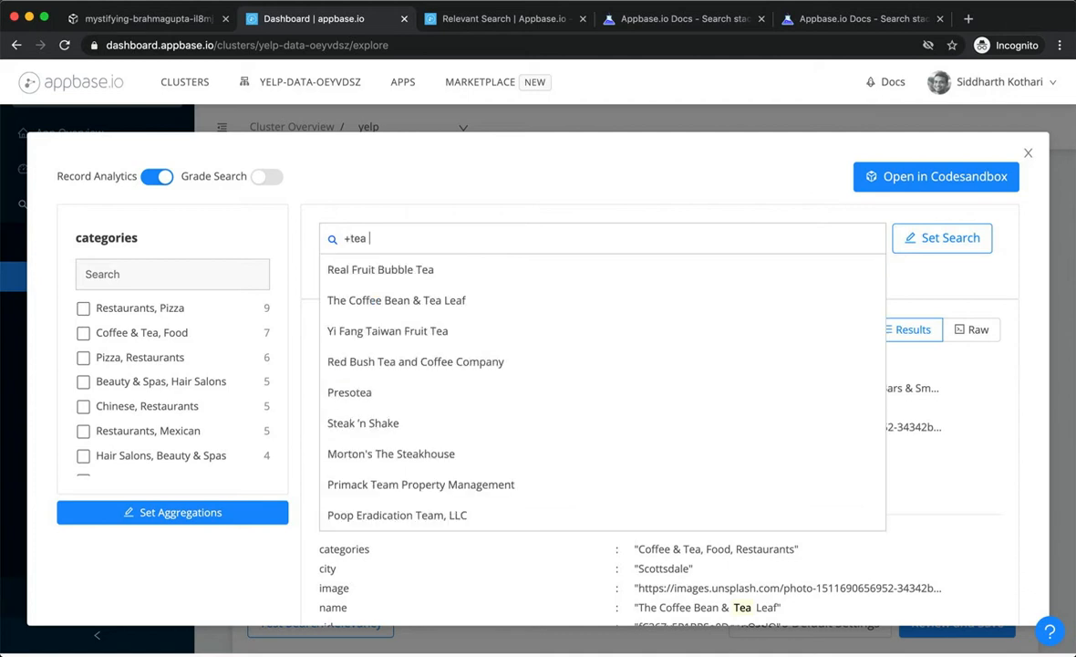
text(offee)
key(Return)
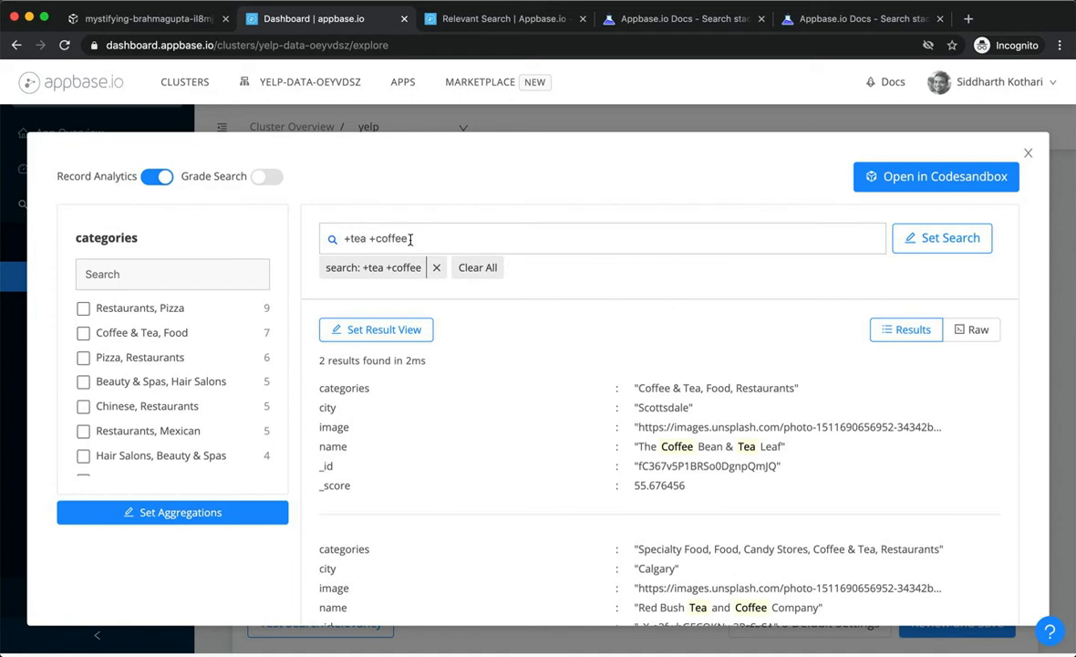
drag(345, 238, 409, 238)
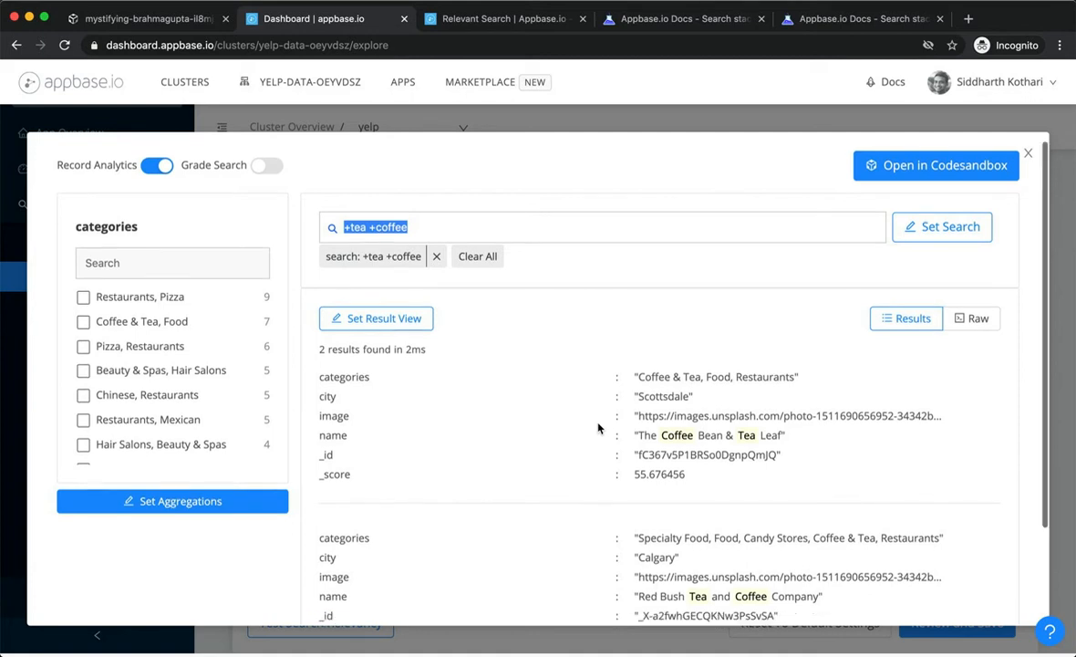
scroll(551, 388, down, 1)
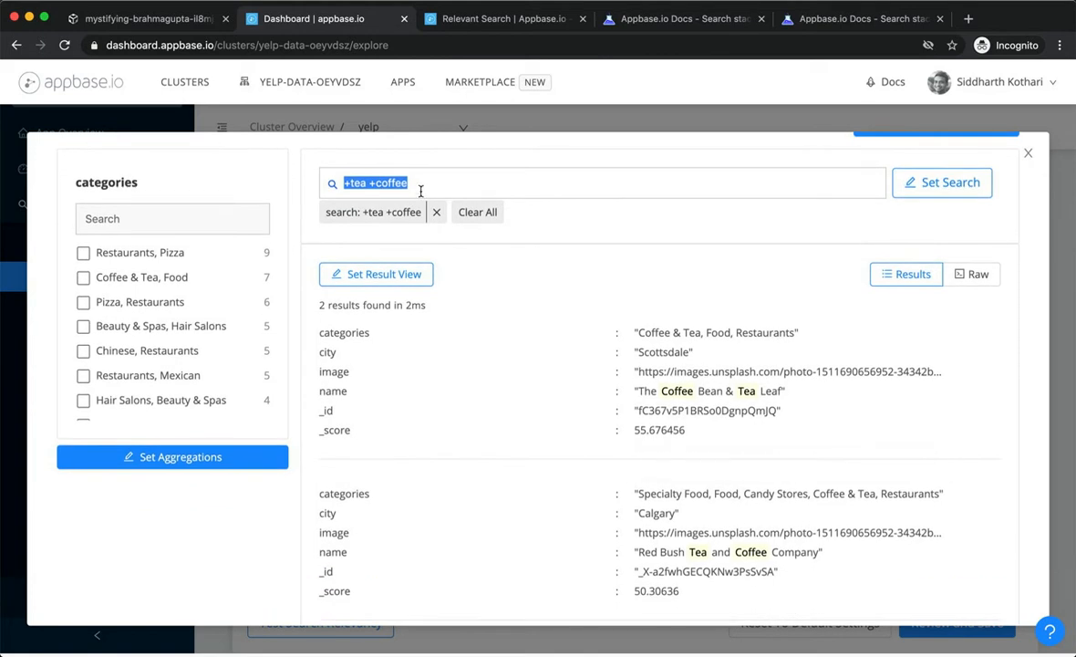
- Exclude tea while still requiring coffee by changing the query to "-tea +coffee"
click(373, 184)
key(shift+Right)
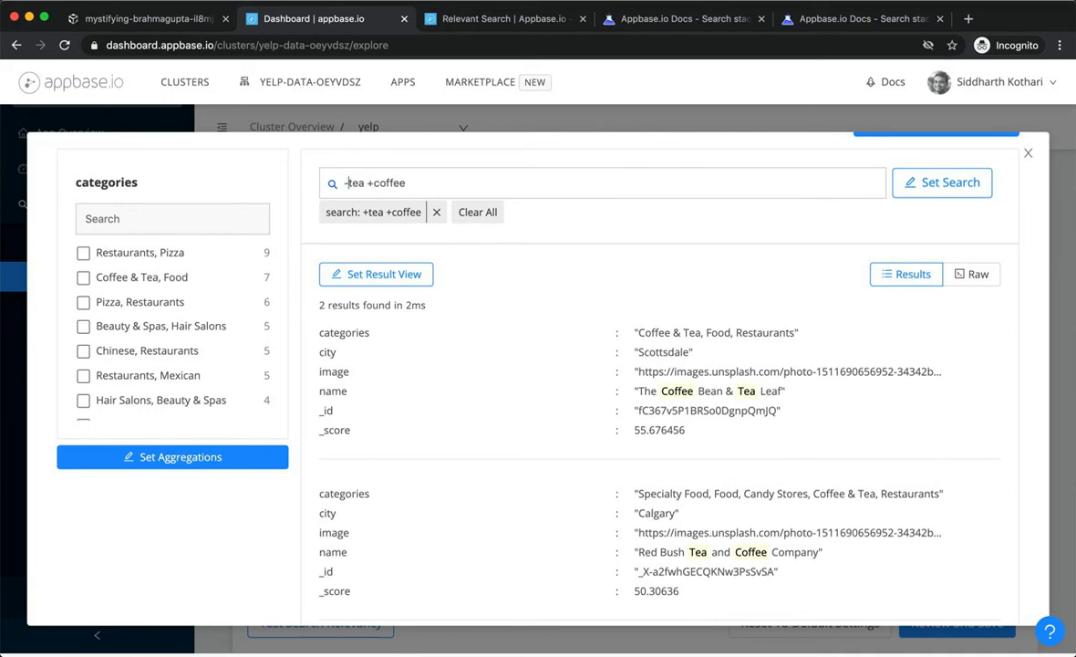
text(-)
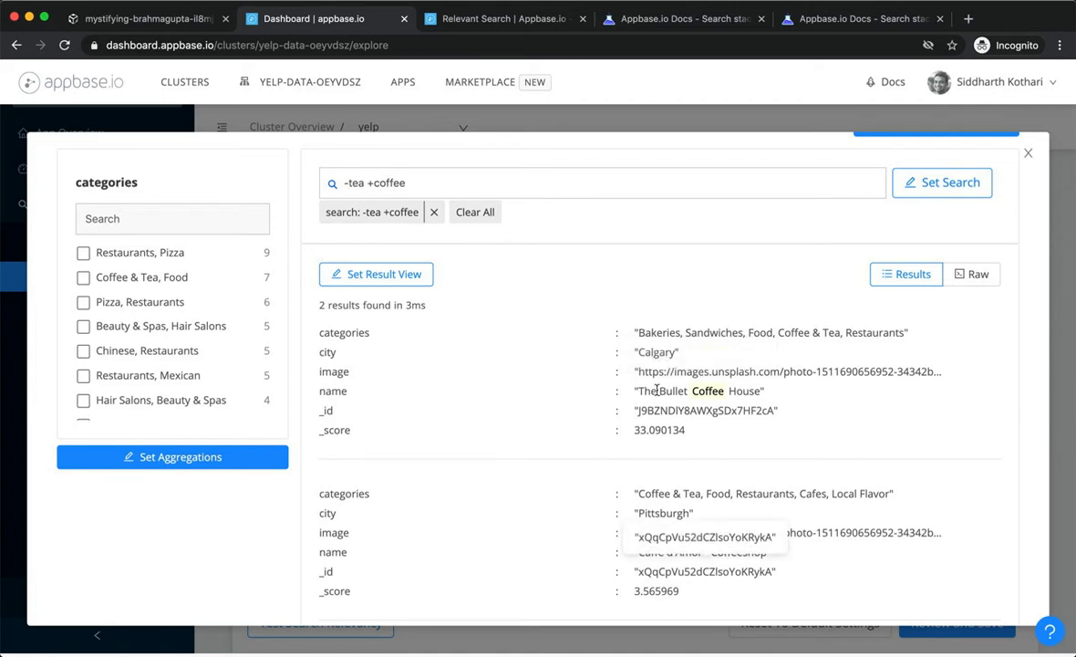
- Reduce the query to "-tea" to search for every entry without that term
drag(364, 182, 447, 194)
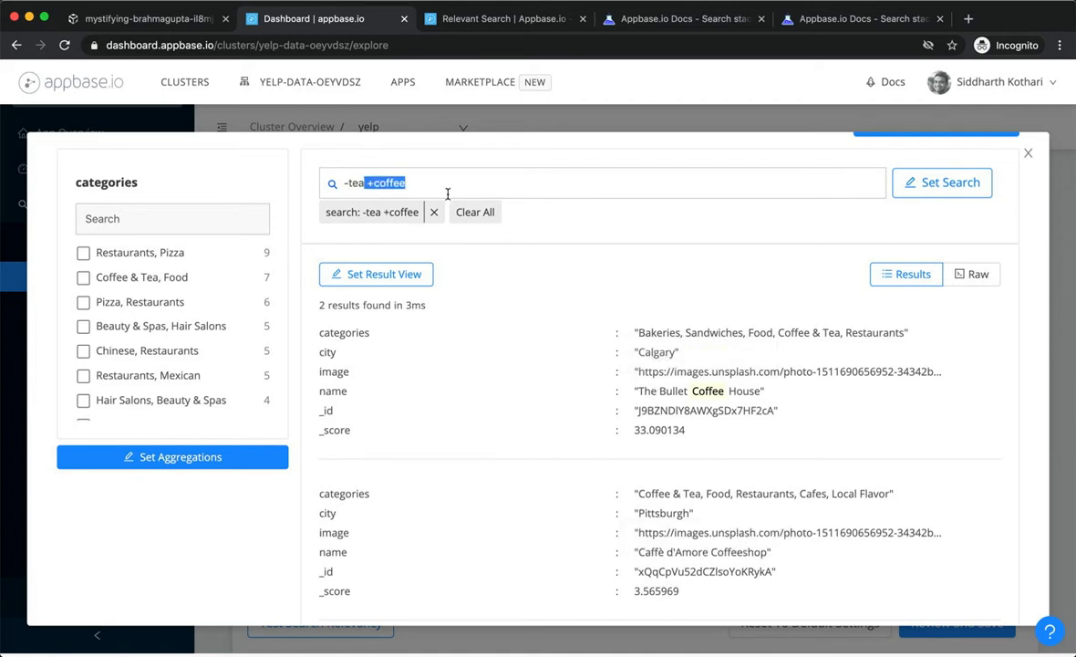
key(BackSpace)
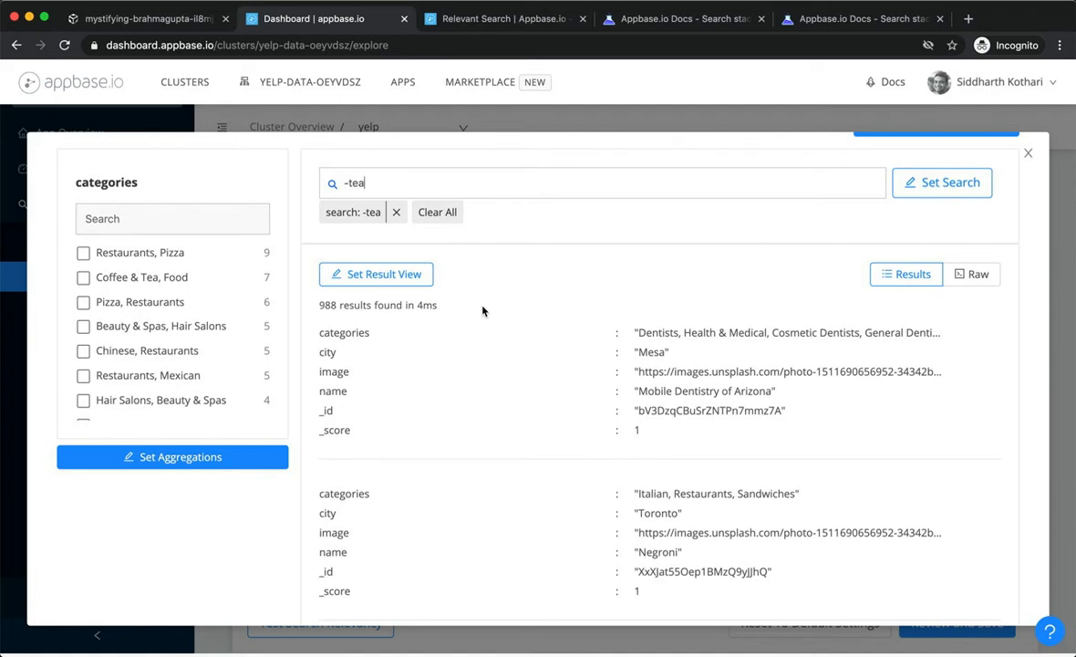
scroll(637, 320, up, 2)
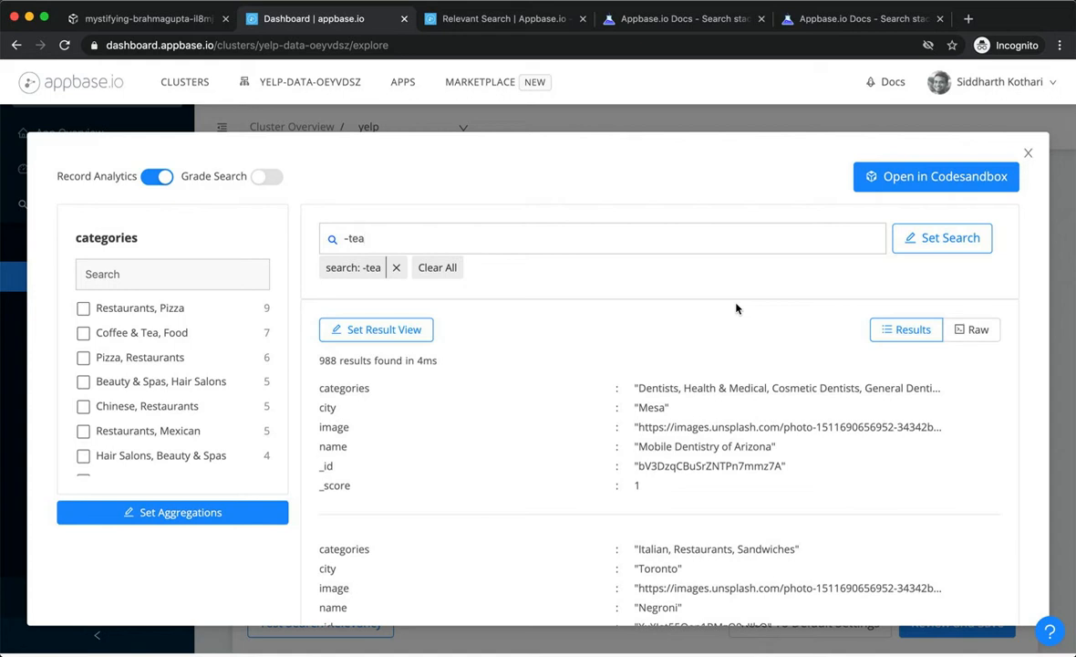
- Search the preview for the misspelled term "coffeee"
key(super+a)
text(cofe)
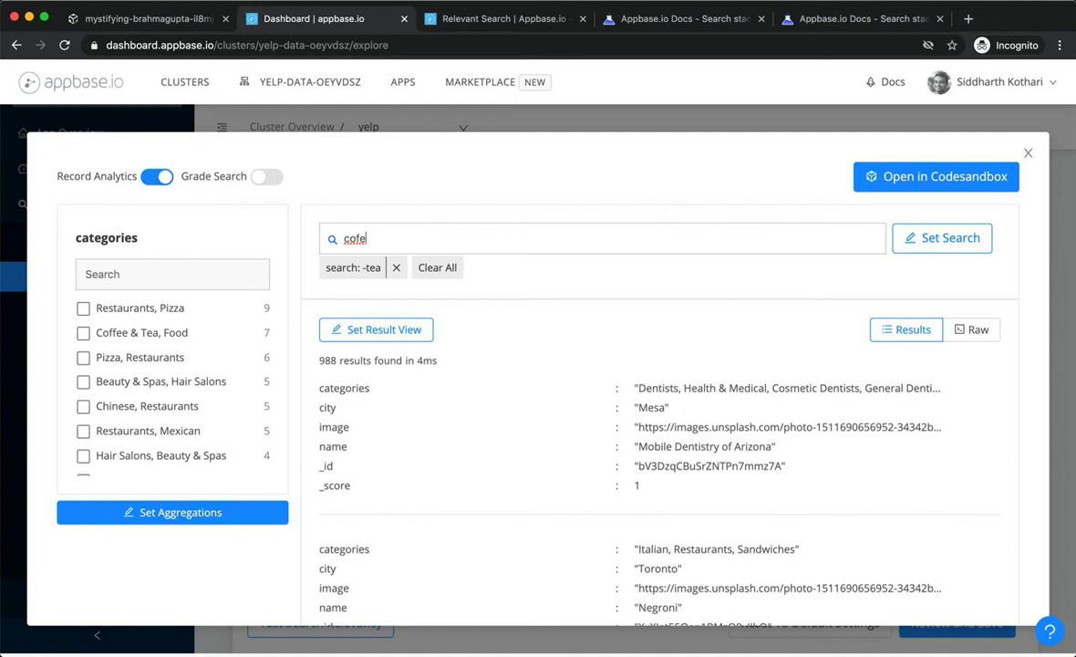
key(BackSpace)
text(feee)
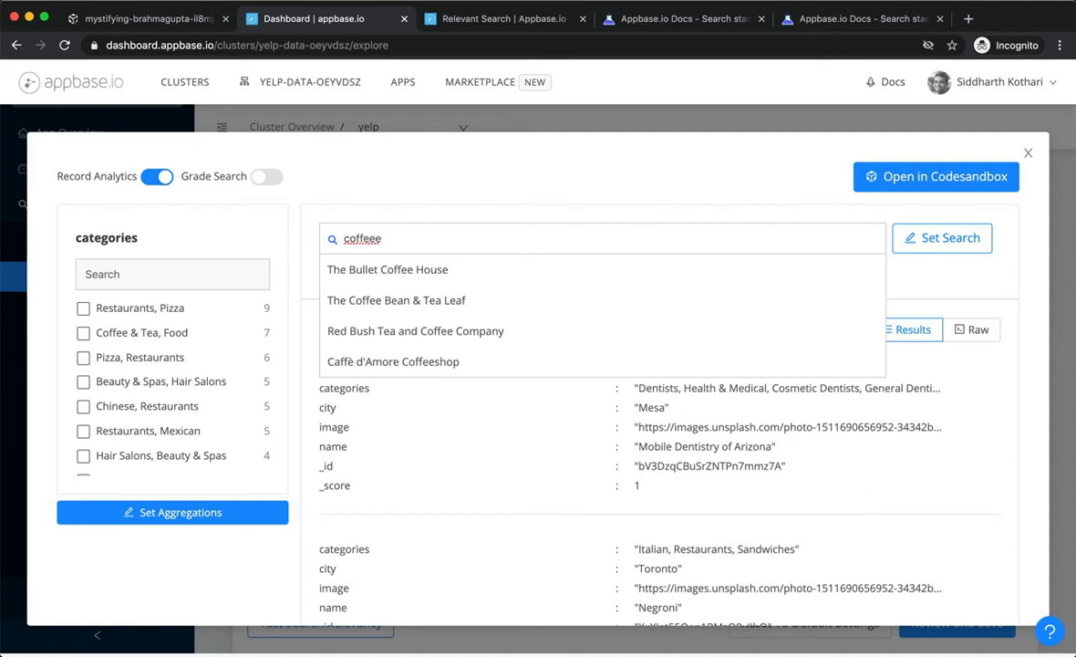
key(Return)
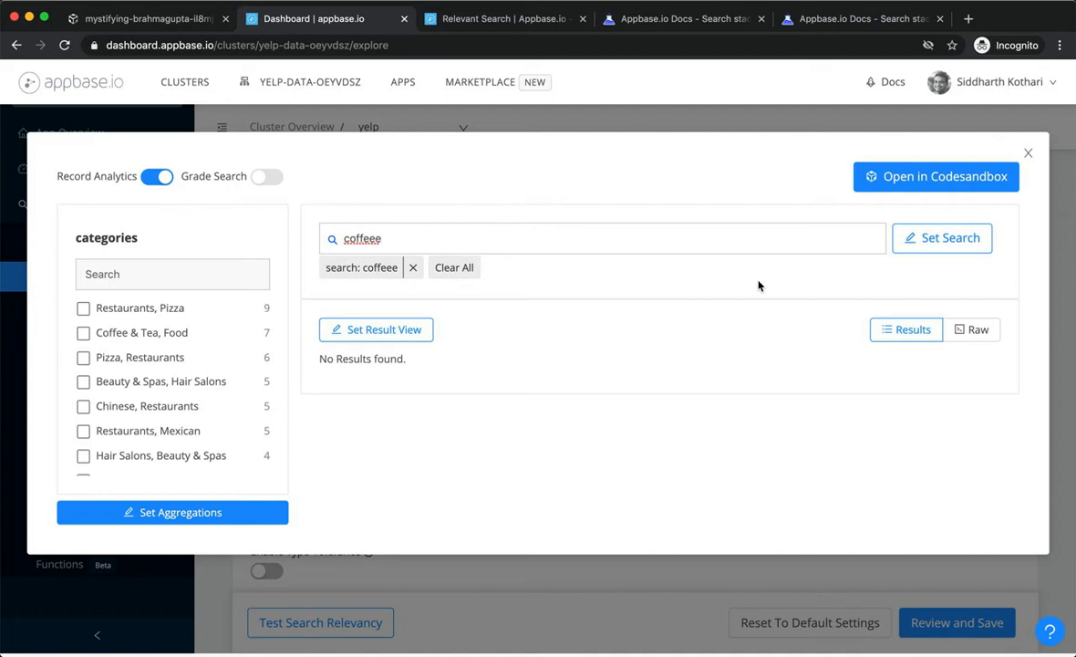
- Search for the misspelled term with a fuzziness of one edit, using the query "coffeee~1"
text(~1)
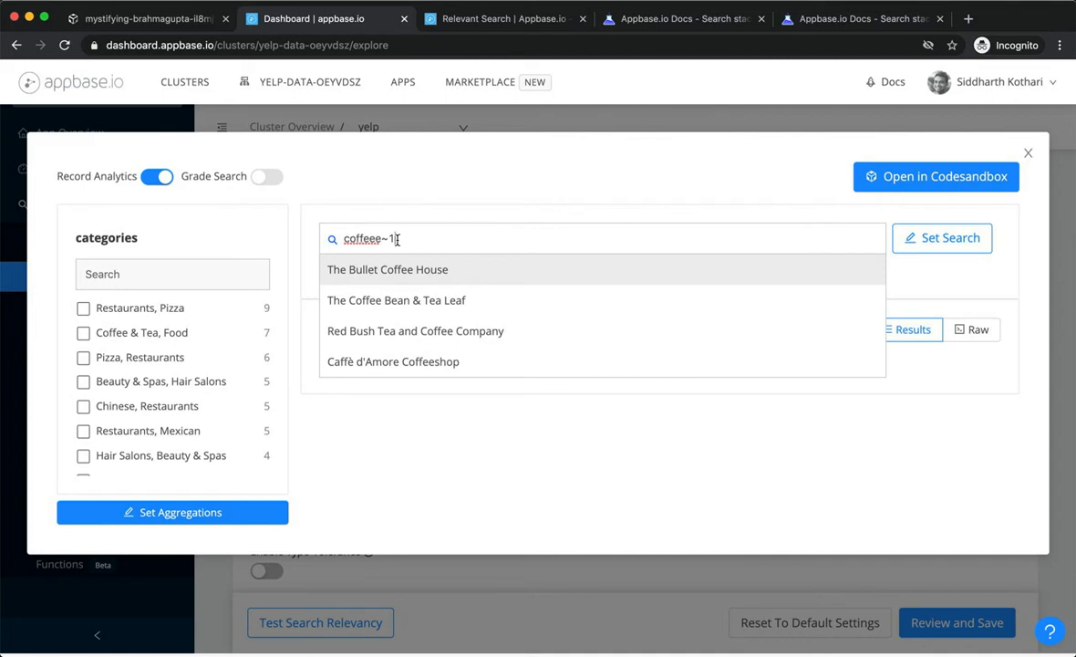
key(Return)
triple_click(474, 236)
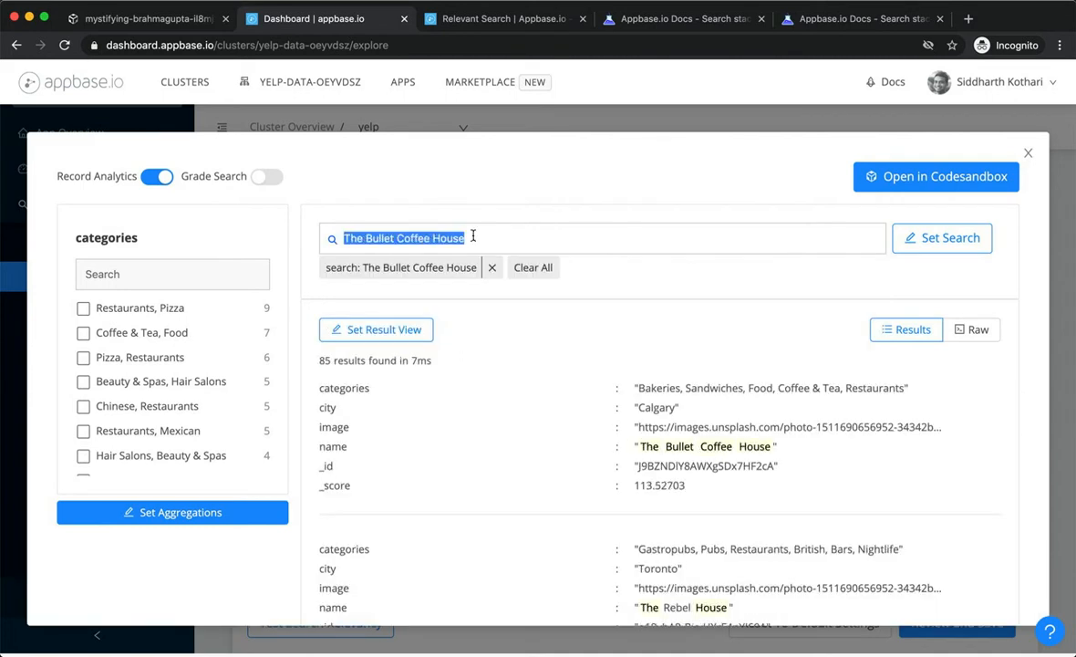
text(coffeee~1)
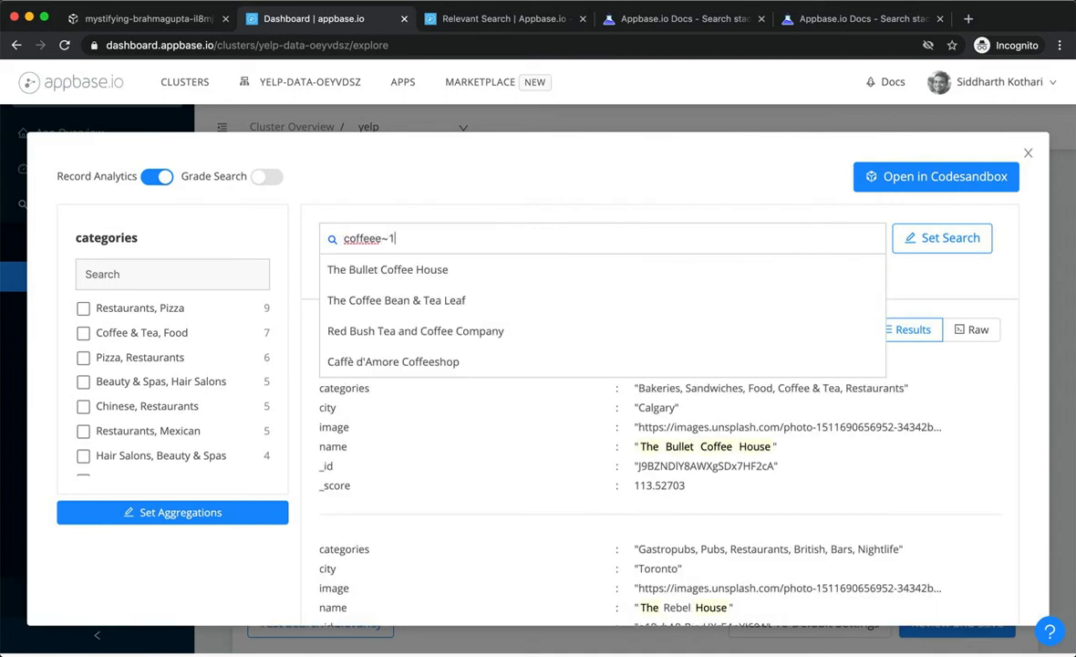
key(Return)
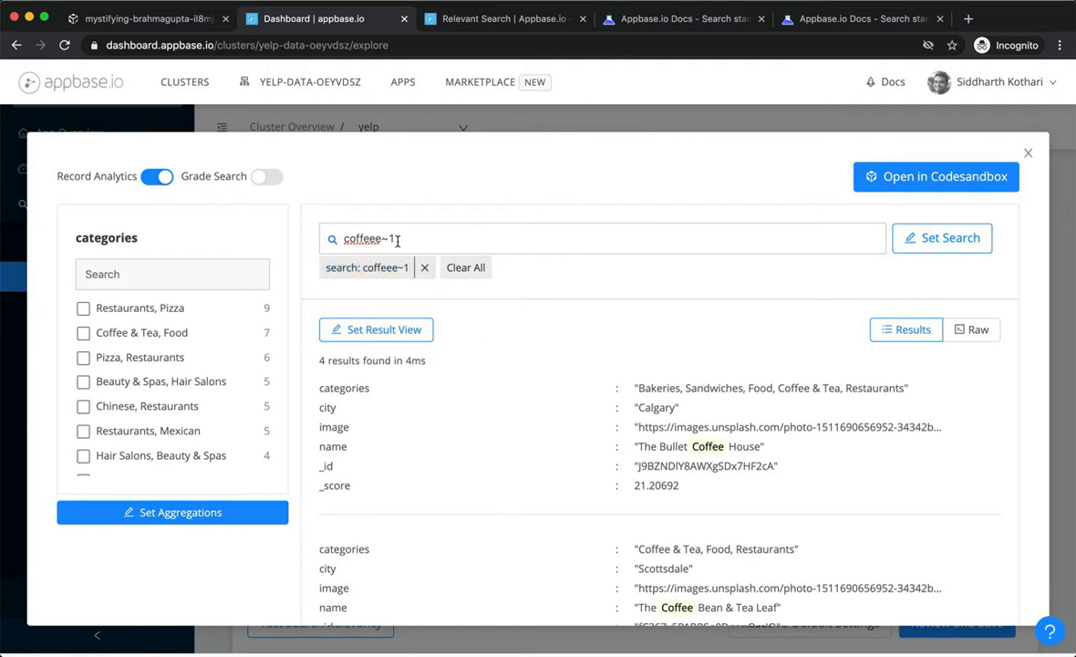
- Raise the fuzziness to two edits, search for "coffe~2", and examine the highlighted names and scores of the matches
key(BackSpace)
text(2)
key(Return)
click(384, 237)
key(BackSpace)
key(BackSpace)
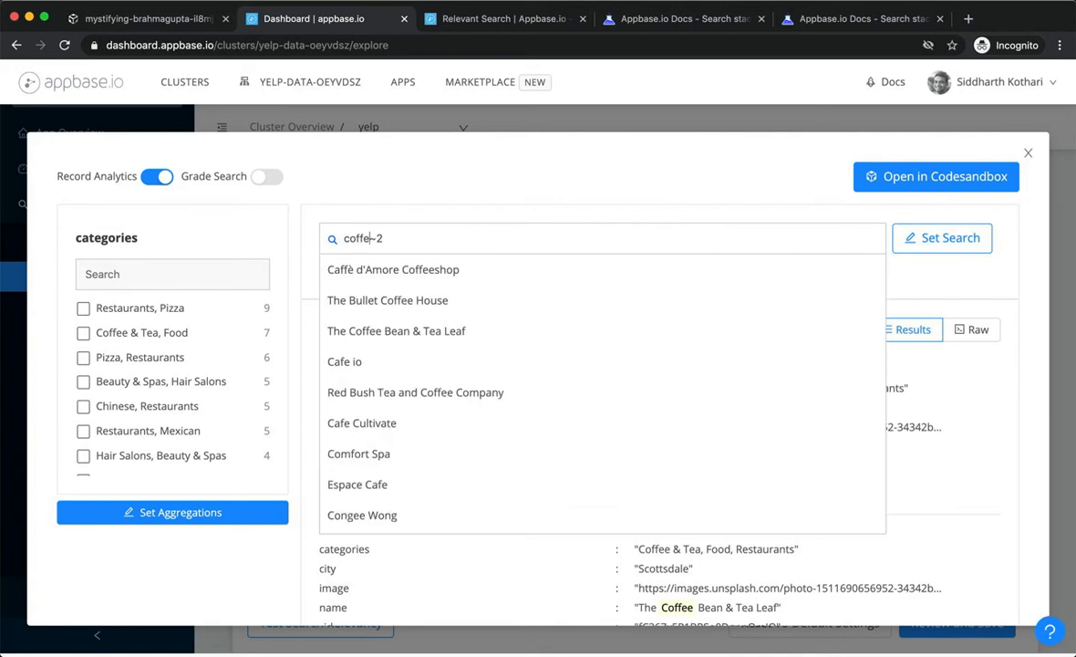
key(Return)
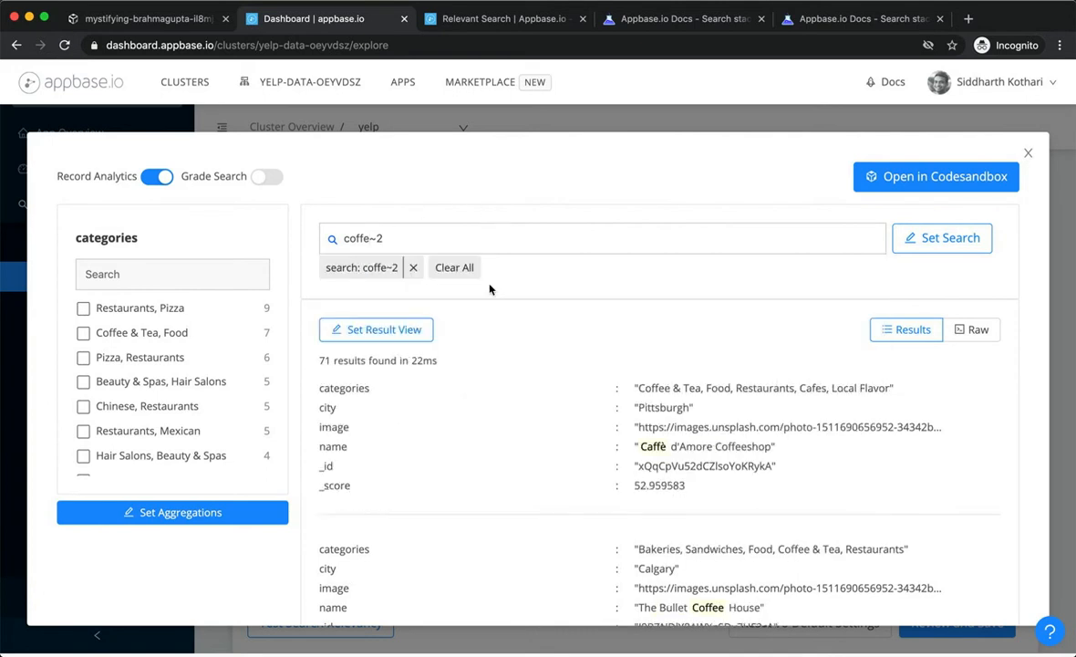
scroll(515, 371, down, 1)
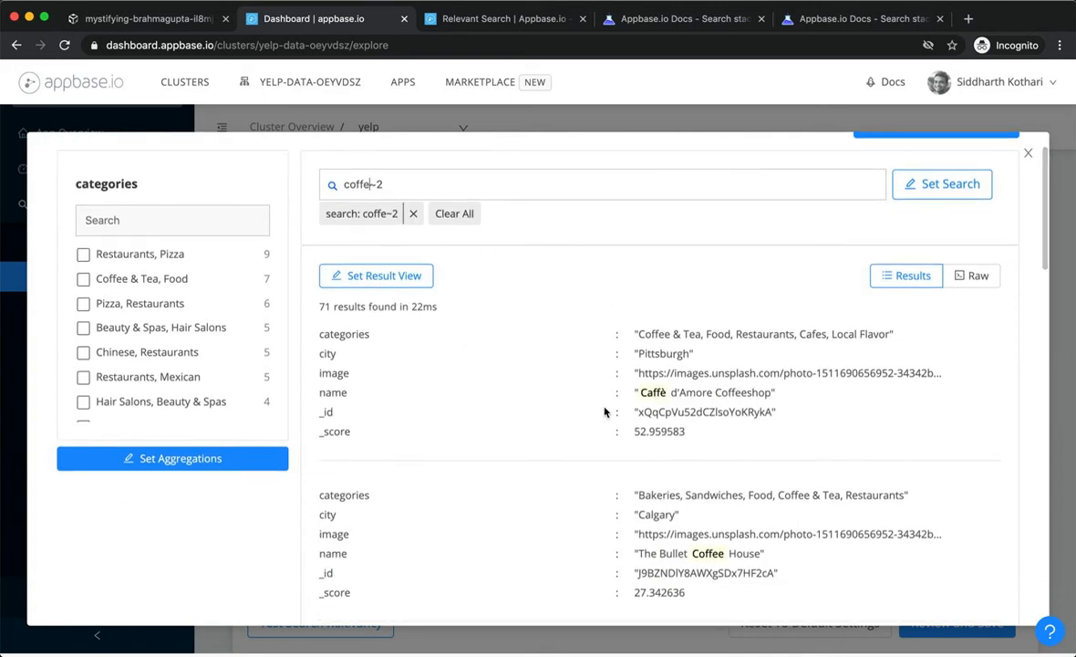
double_click(379, 185)
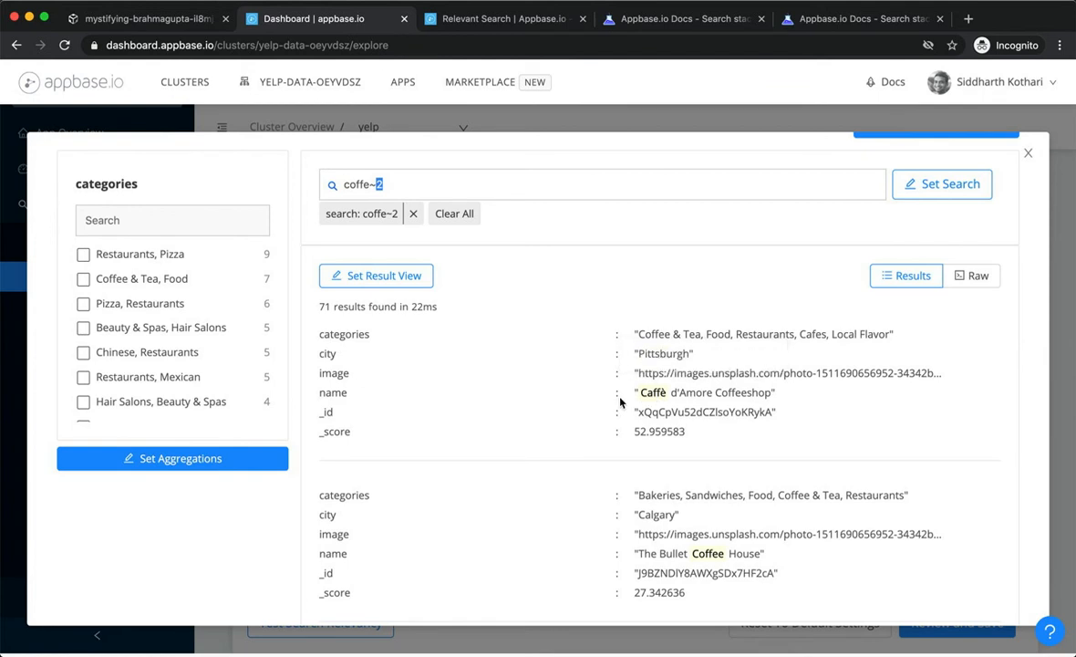
scroll(620, 401, down, 3)
scroll(620, 403, down, 5)
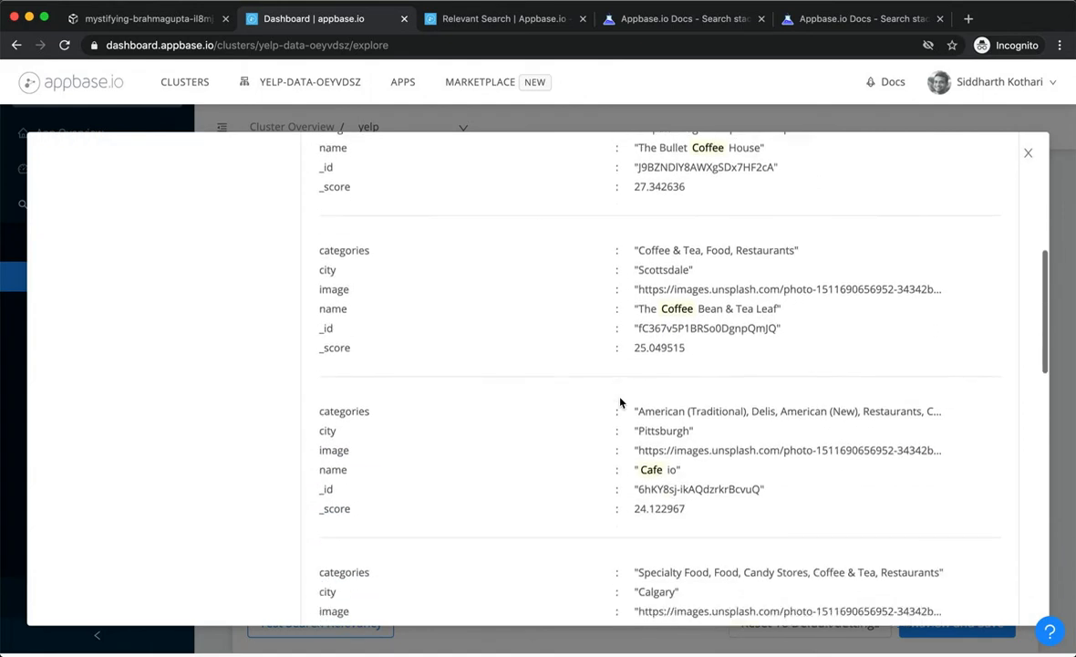
scroll(621, 403, up, 10)
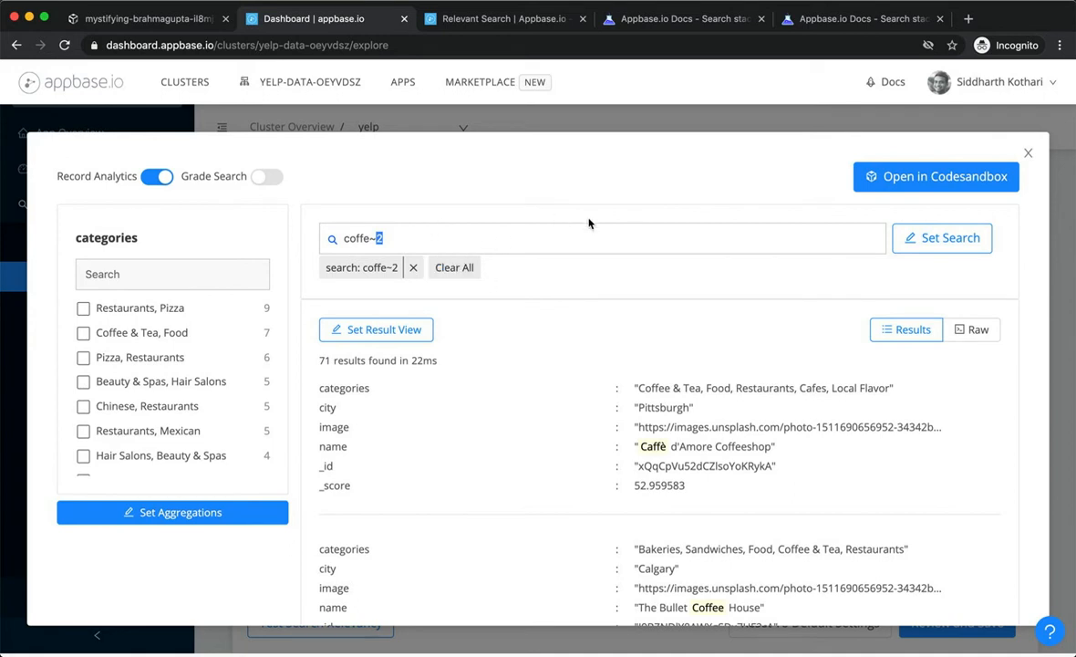
- Close the search preview and set the query type to ReactiveSearch
click(1028, 157)
scroll(813, 328, down, 2)
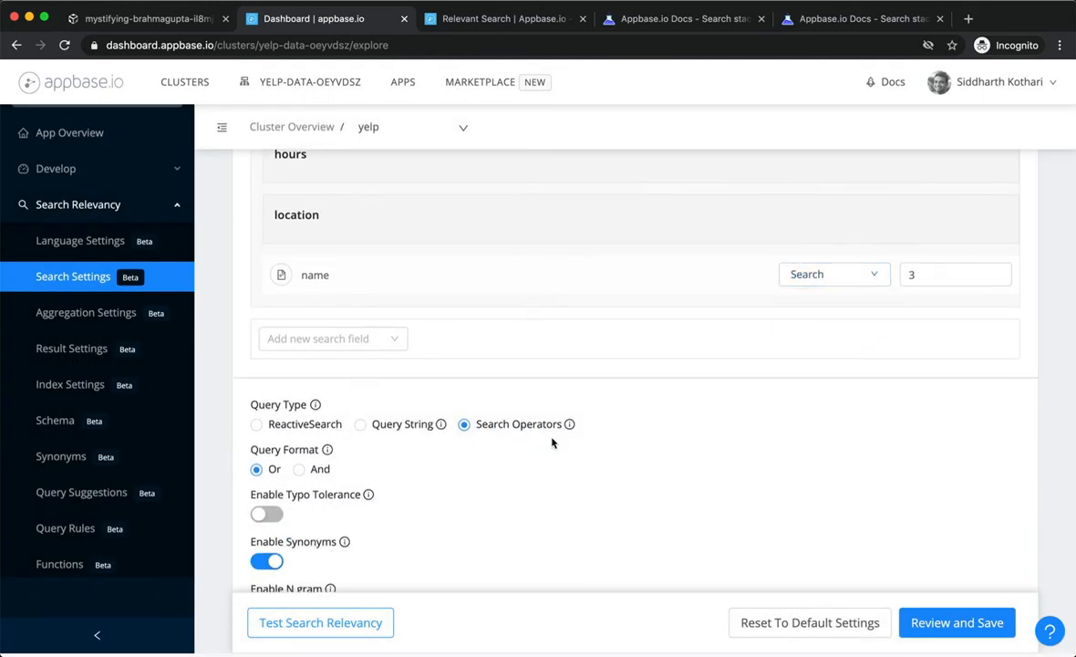
click(256, 424)
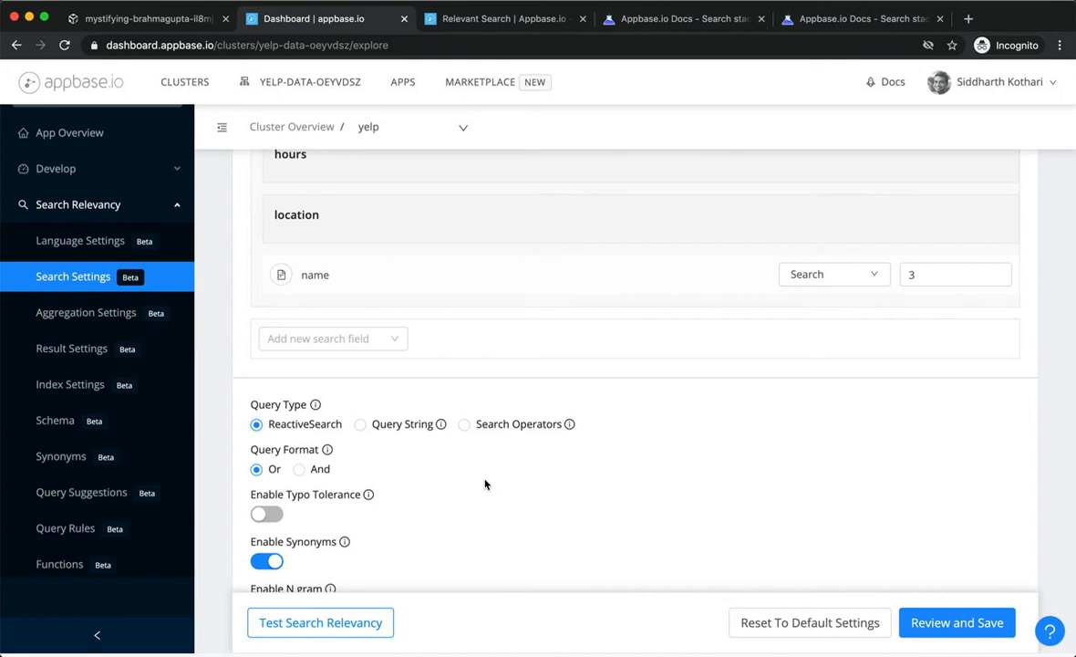
- Enable typo tolerance and check the available tolerance levels without selecting one
scroll(486, 485, down, 1)
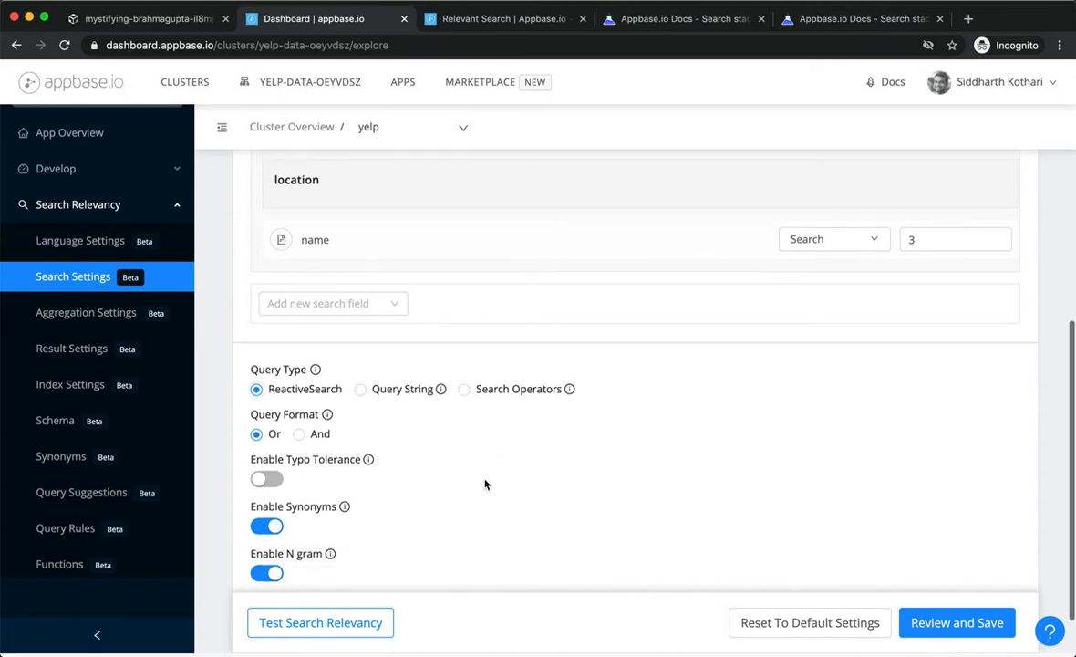
click(266, 479)
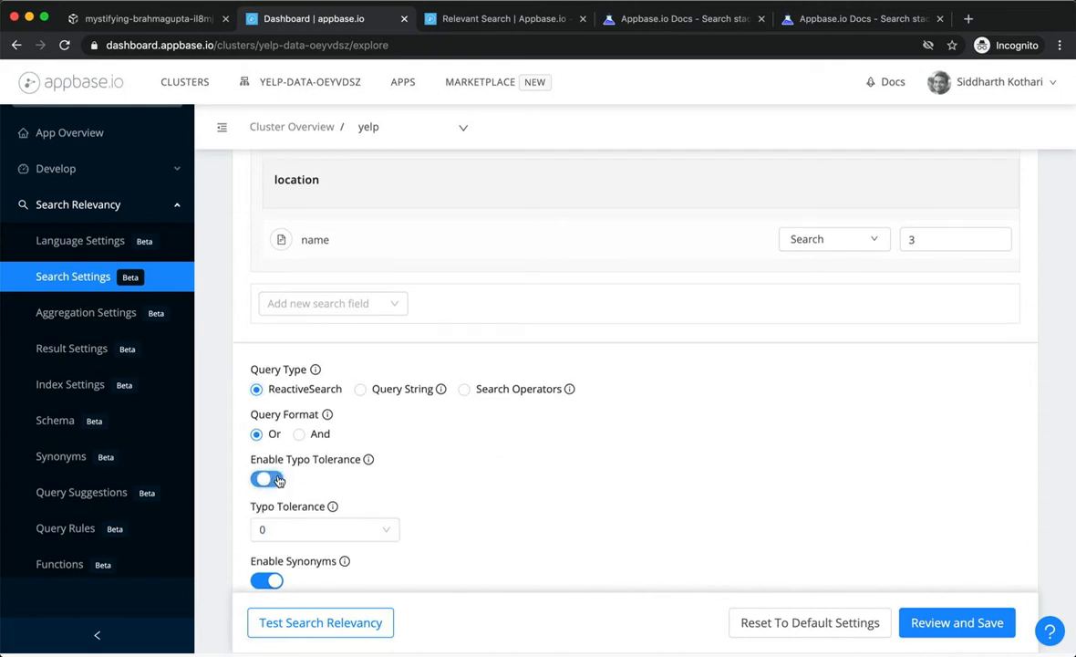
scroll(409, 492, down, 1)
click(384, 493)
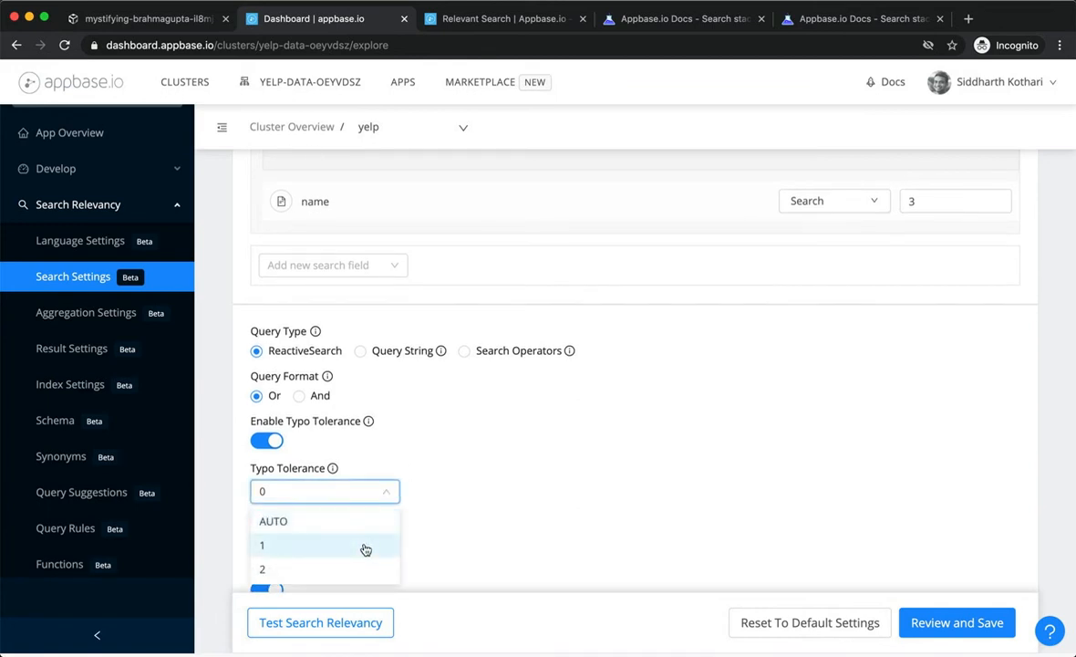
click(435, 488)
scroll(466, 478, down, 2)
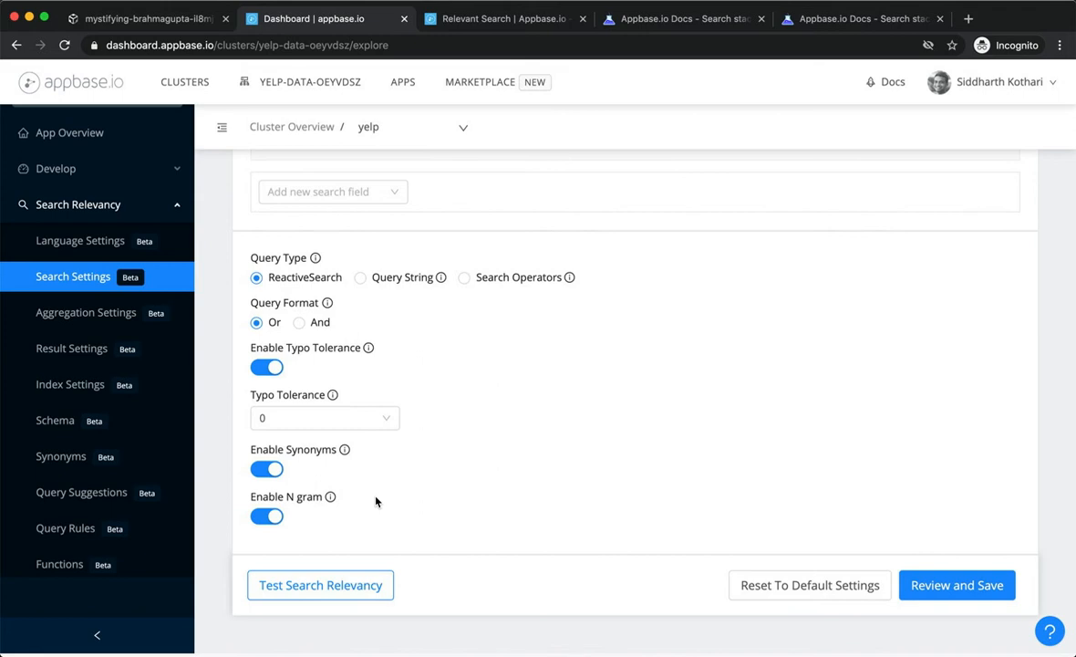
- Open and close the search preview without searching, and disable typo tolerance
click(348, 589)
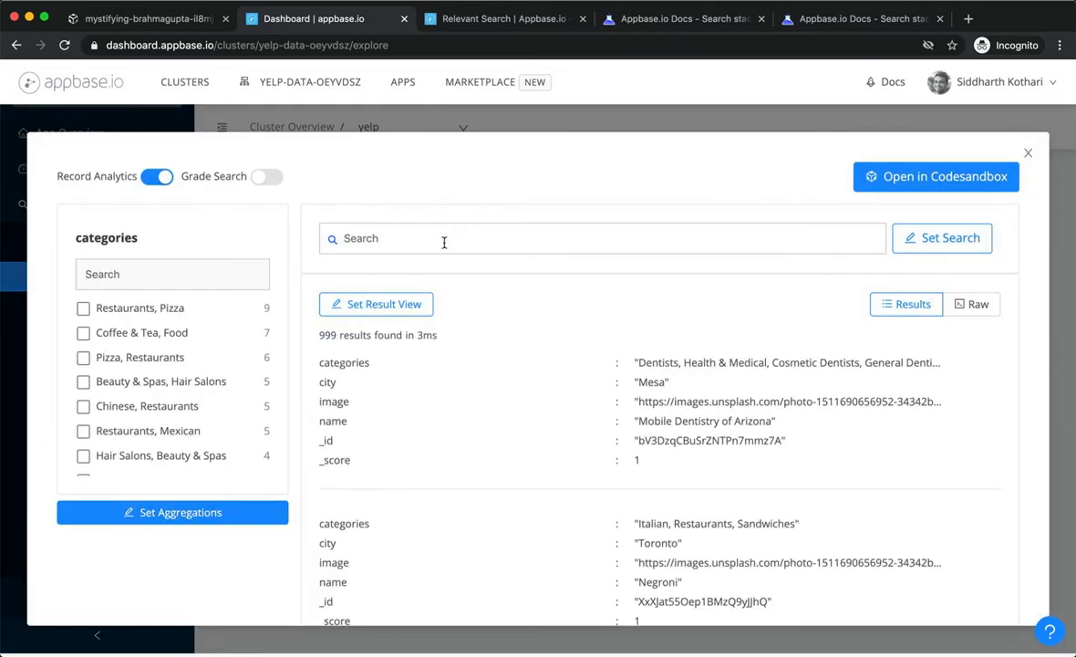
click(1028, 153)
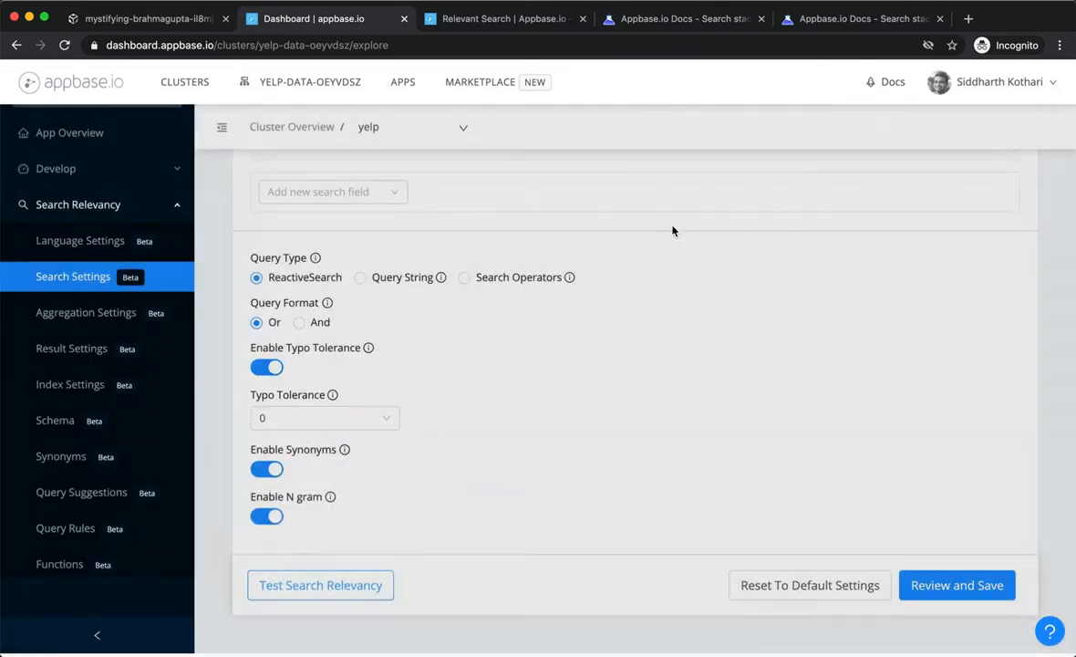
click(274, 367)
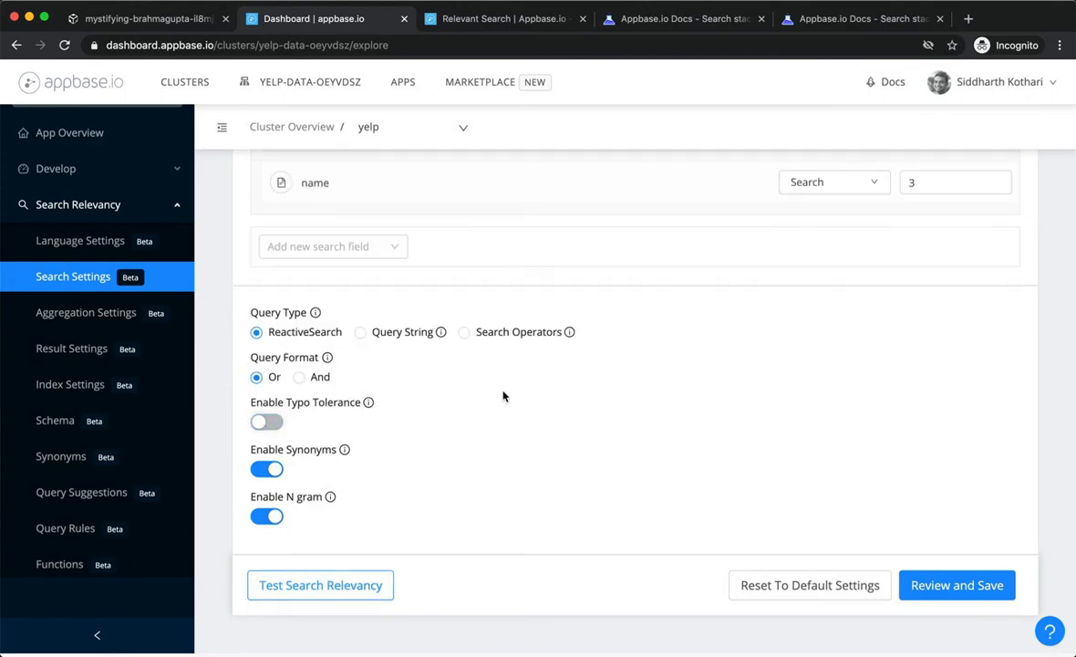
- Test the search relevancy of the ReactiveSearch settings with the partial word "fee"
click(370, 588)
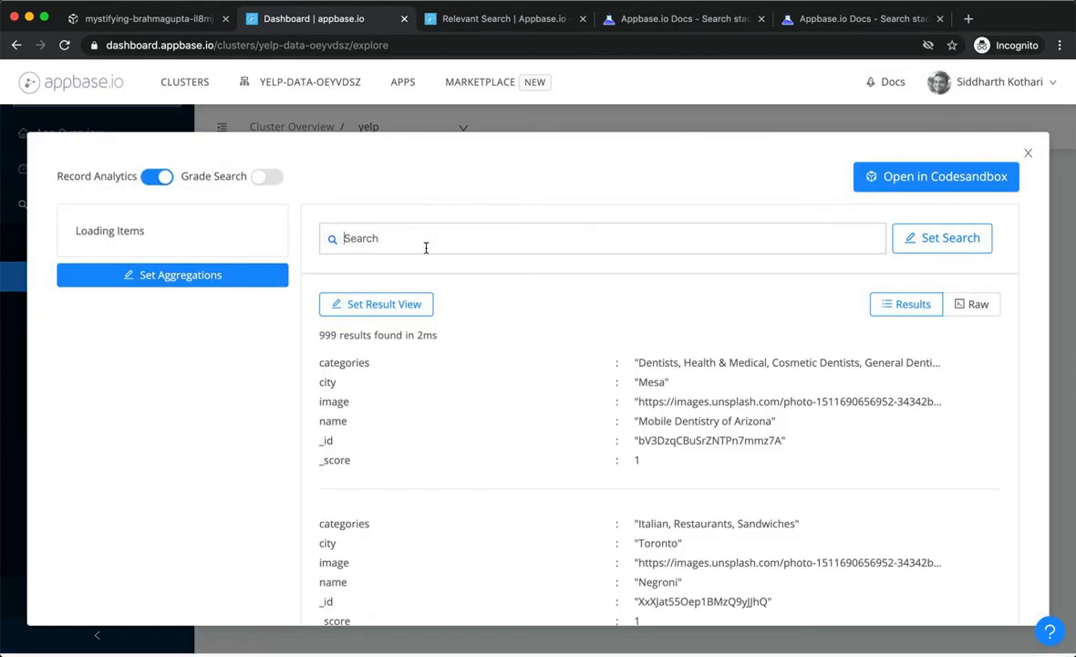
text(fee)
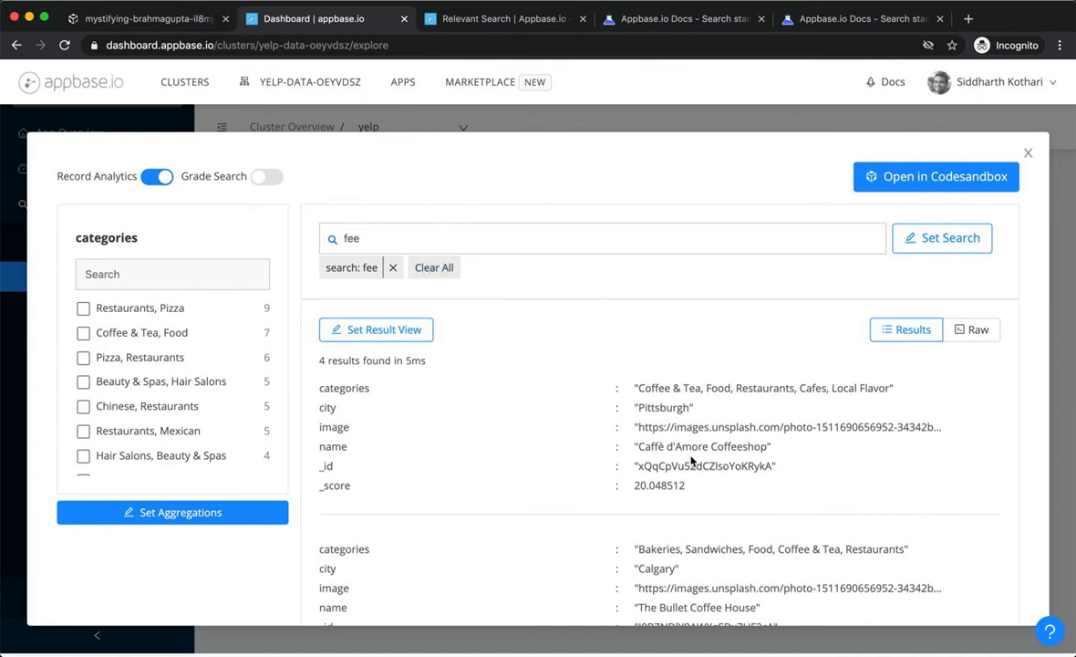
- Highlight part of the first result's name and close the search preview
drag(731, 446, 738, 447)
click(705, 267)
click(1028, 153)
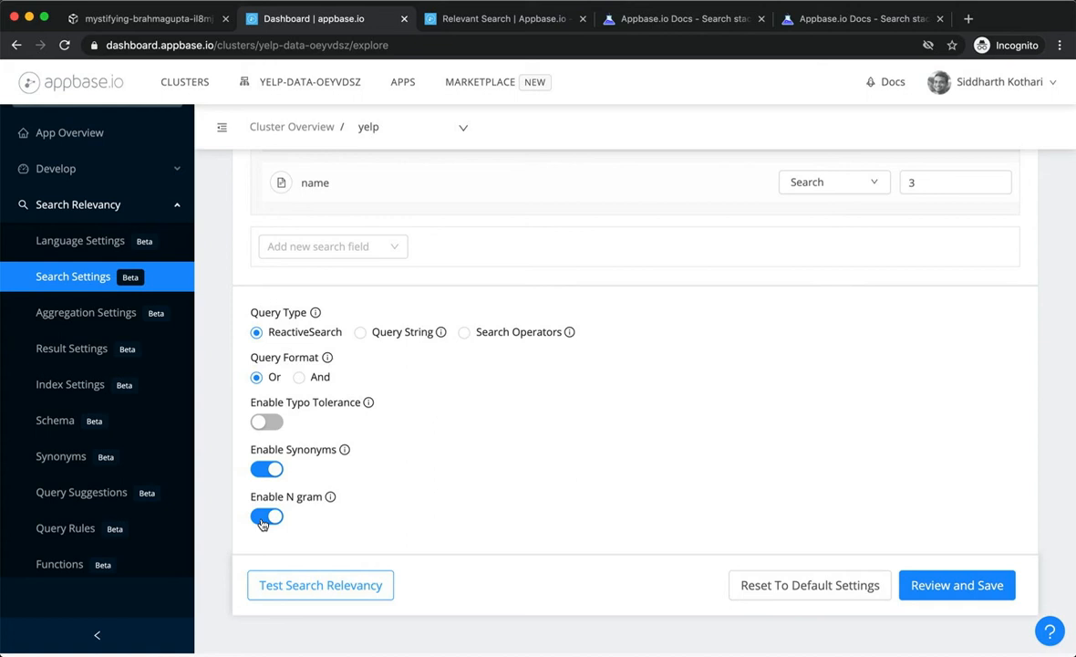
- Set the query type to Search Operators and save the yelp search settings, re-indexing the data
scroll(481, 482, up, 5)
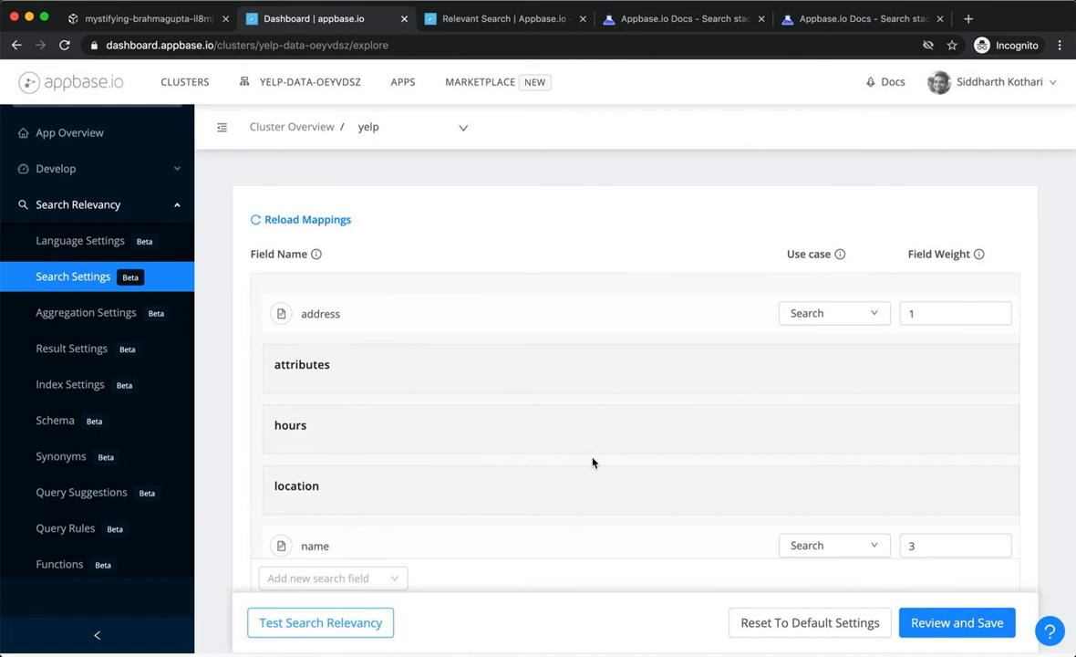
scroll(592, 462, down, 1)
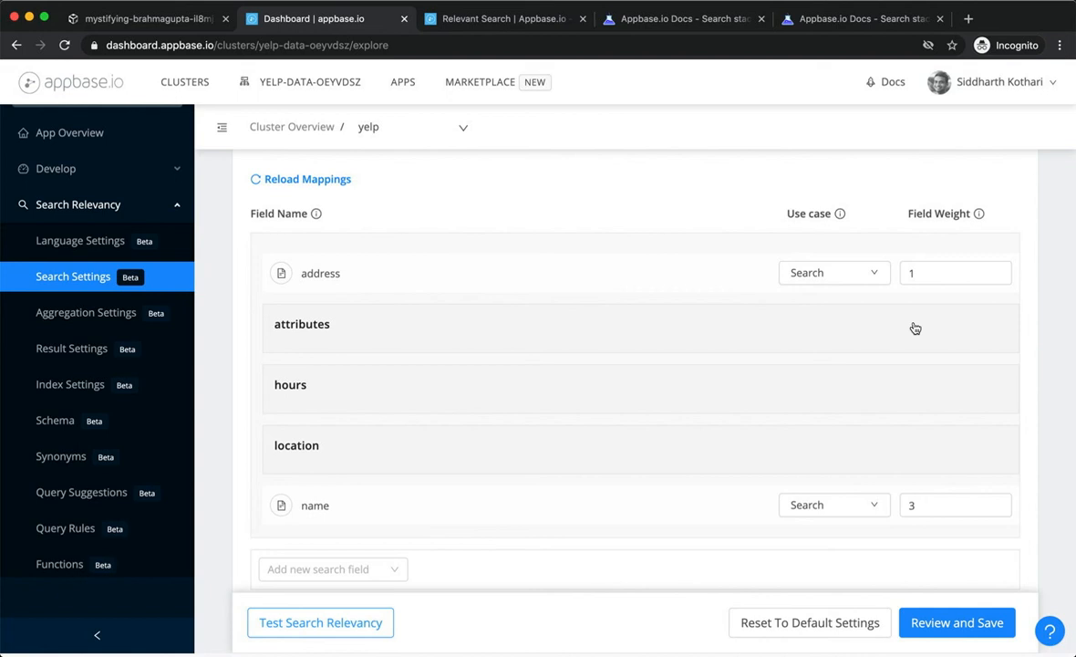
scroll(925, 418, down, 4)
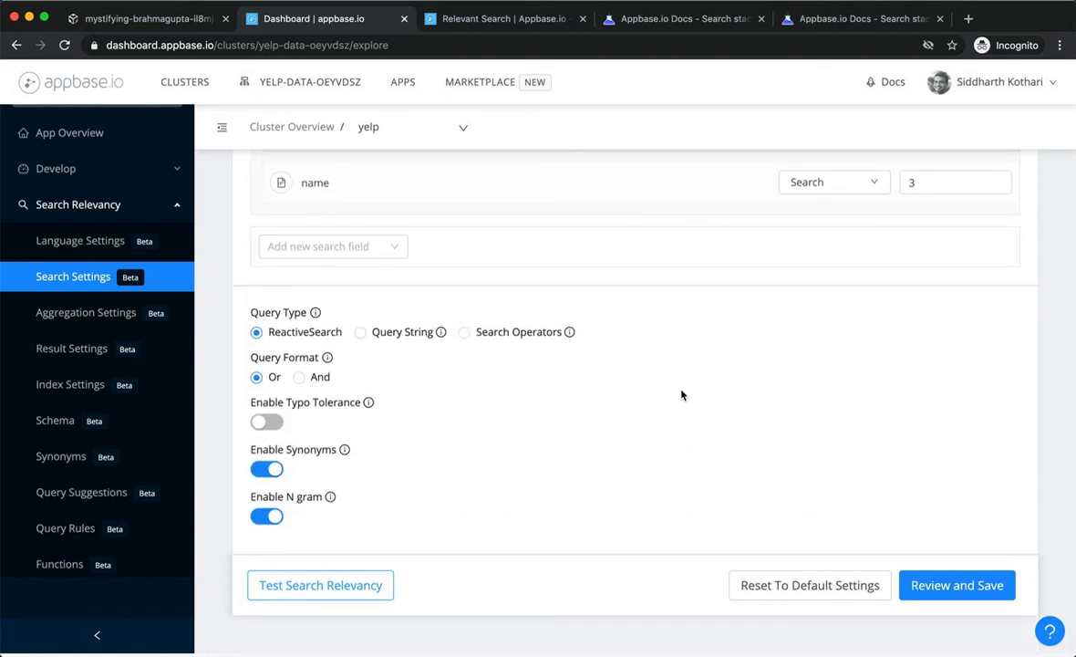
click(465, 334)
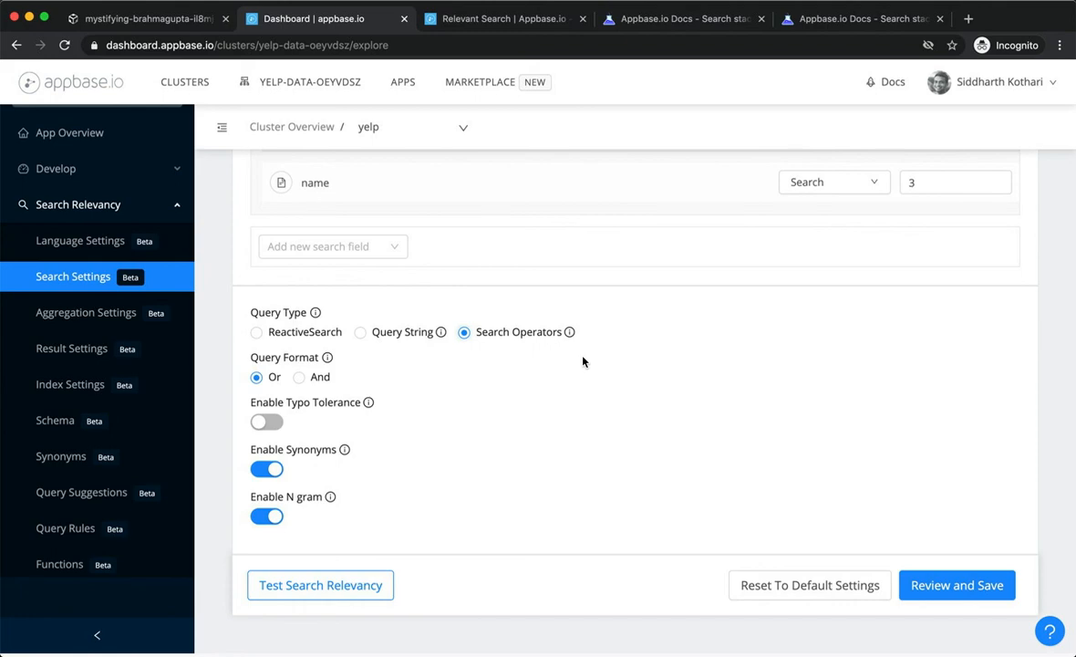
click(957, 585)
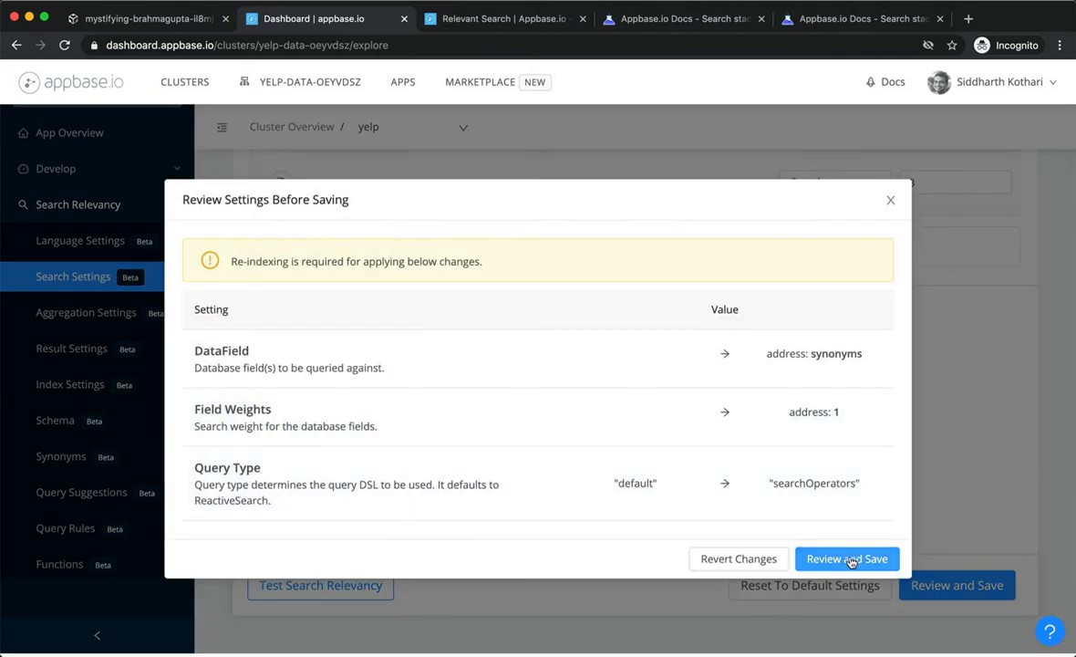
click(847, 558)
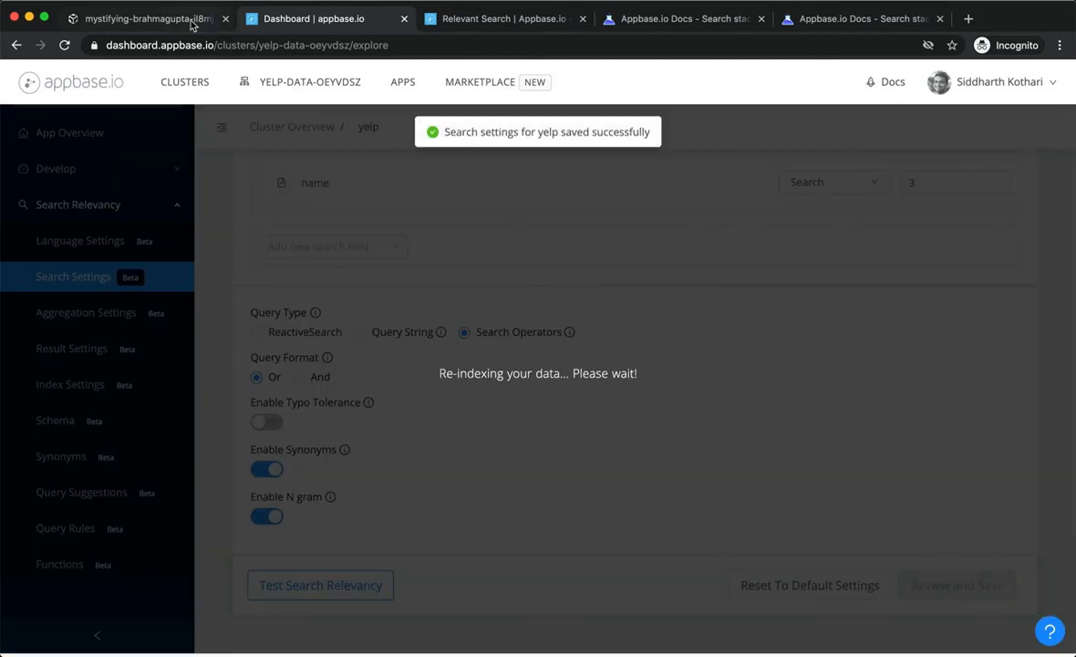
- Switch to the CodeSandbox project, hide the file explorer and delete the dataField={["name"]} line from the DataSearch component in App.js
click(193, 23)
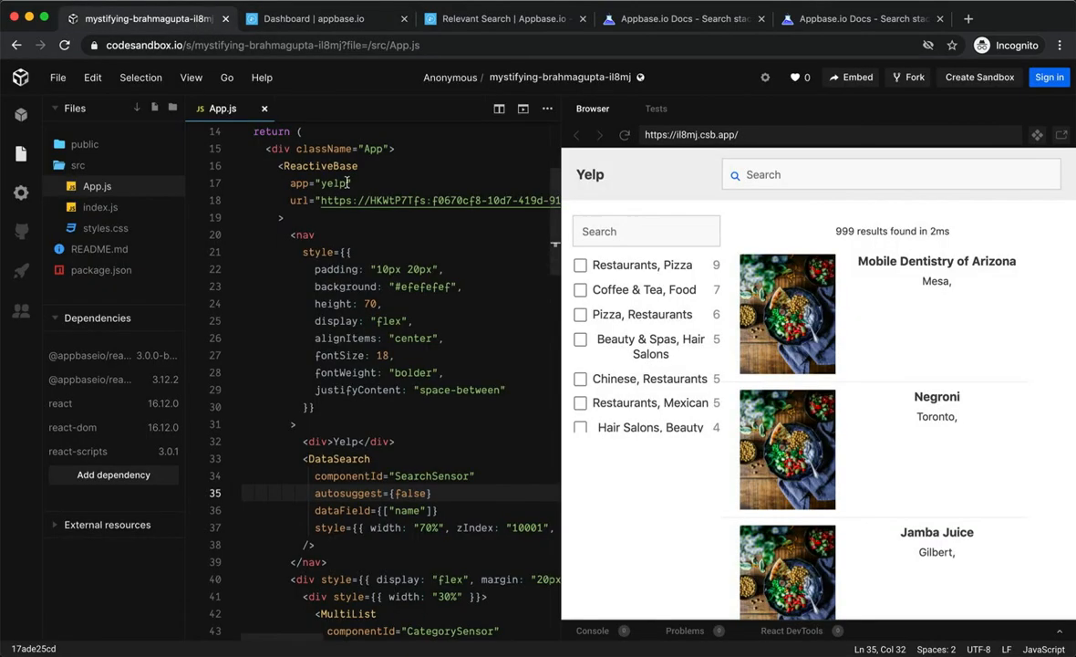
click(30, 156)
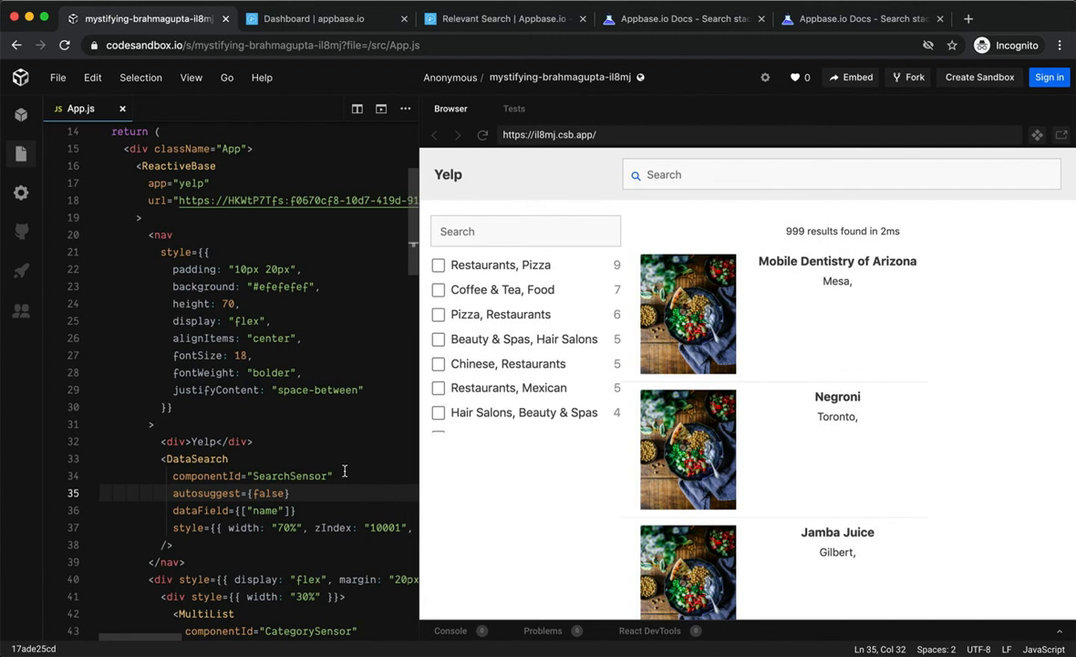
click(319, 511)
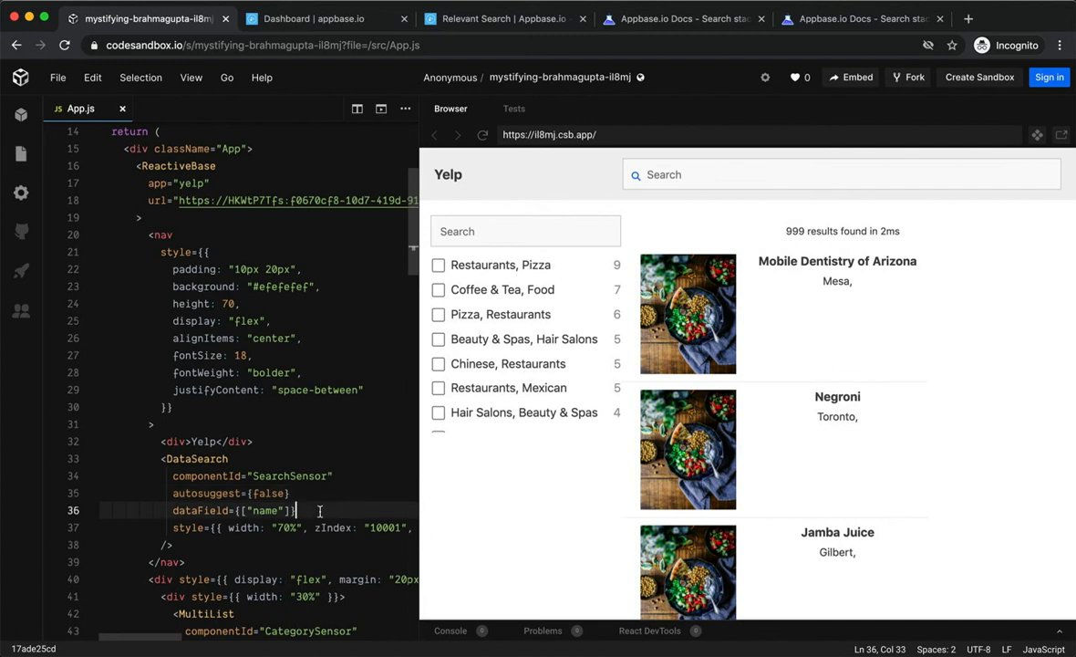
key(shift+Home)
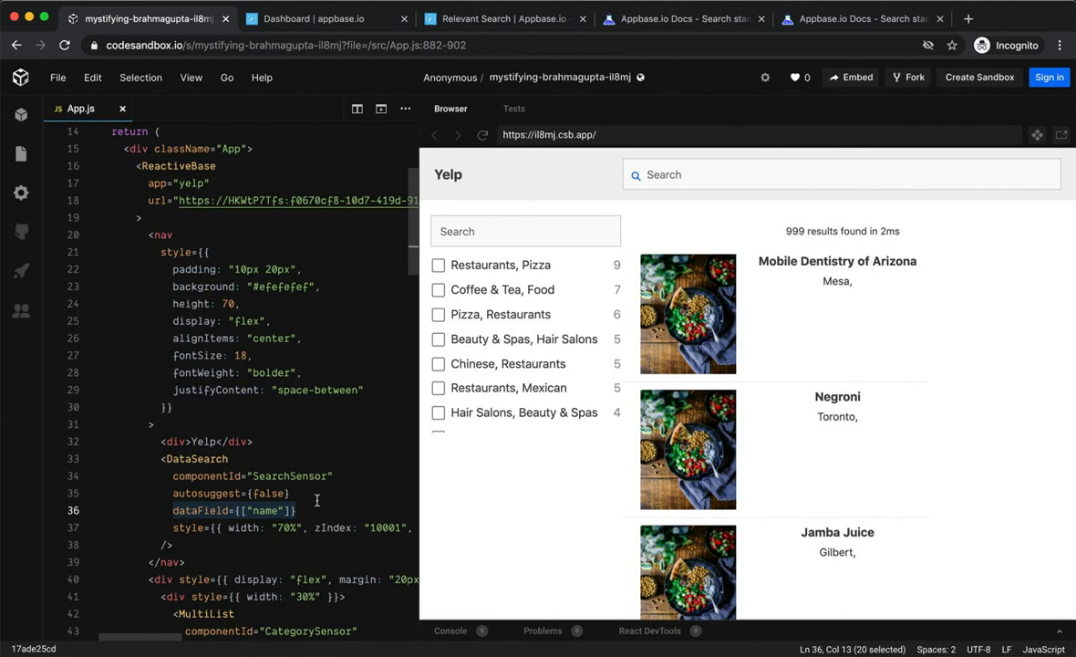
key(Right)
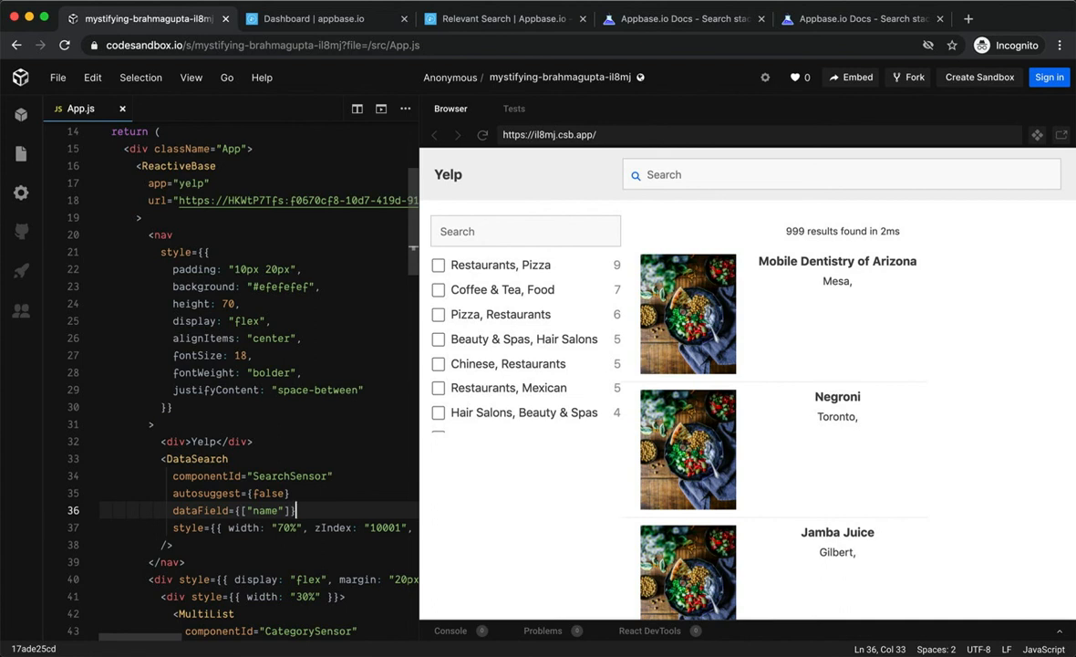
key(super+shift+Left)
key(super+shift+Left)
key(BackSpace)
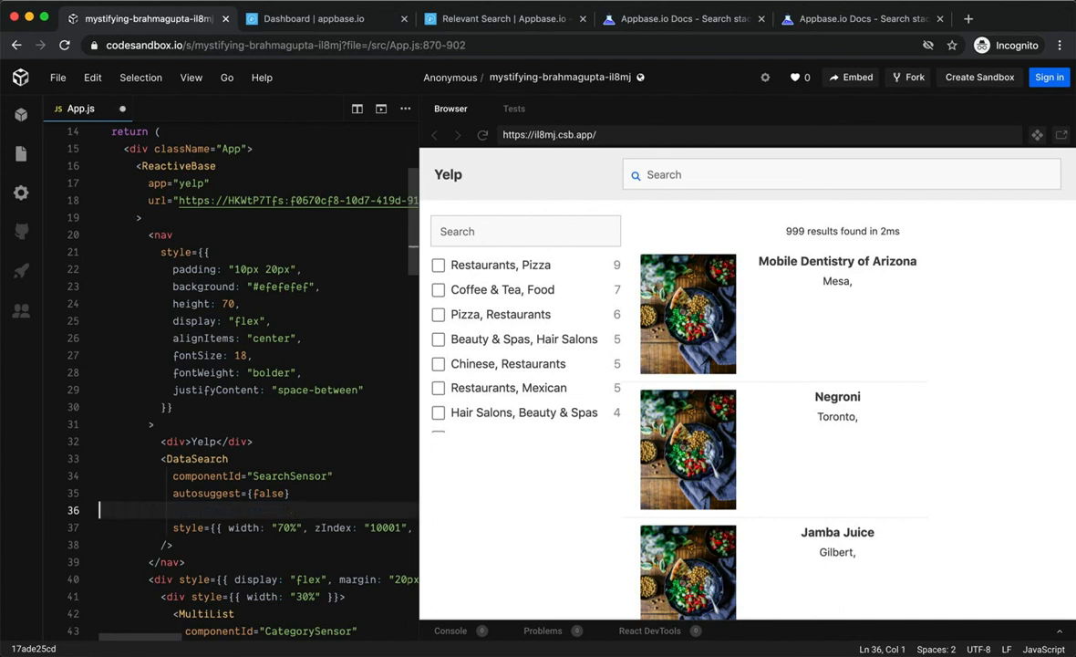
key(BackSpace)
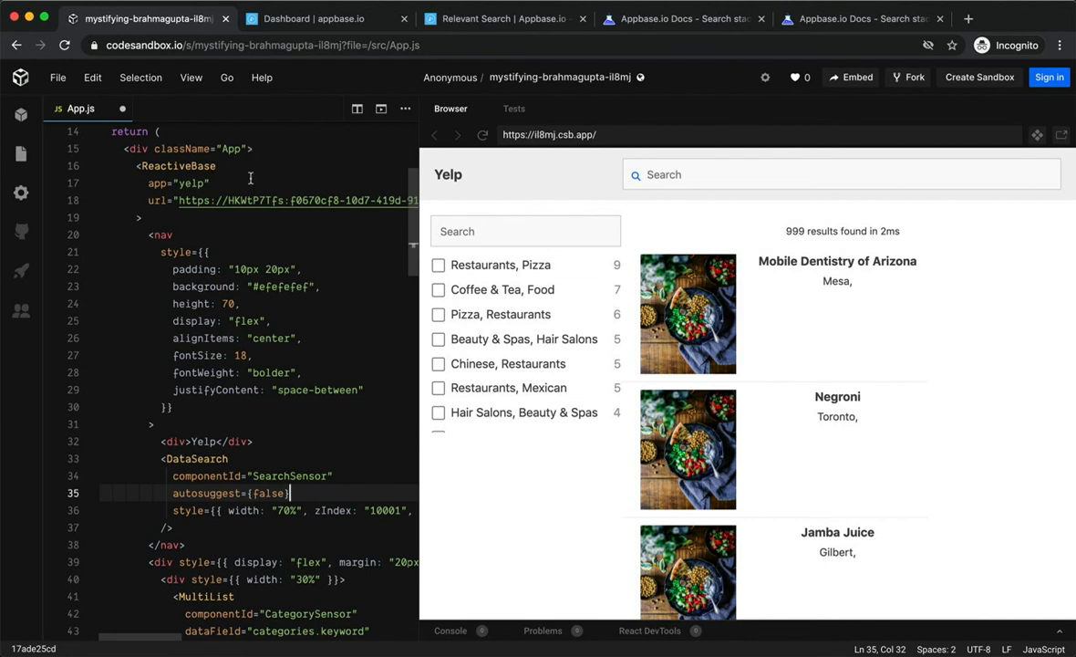
- Add the enableAppbase prop to the ReactiveBase component, save App.js and reload the app preview
click(251, 167)
key(Return)
text(enableAppbase)
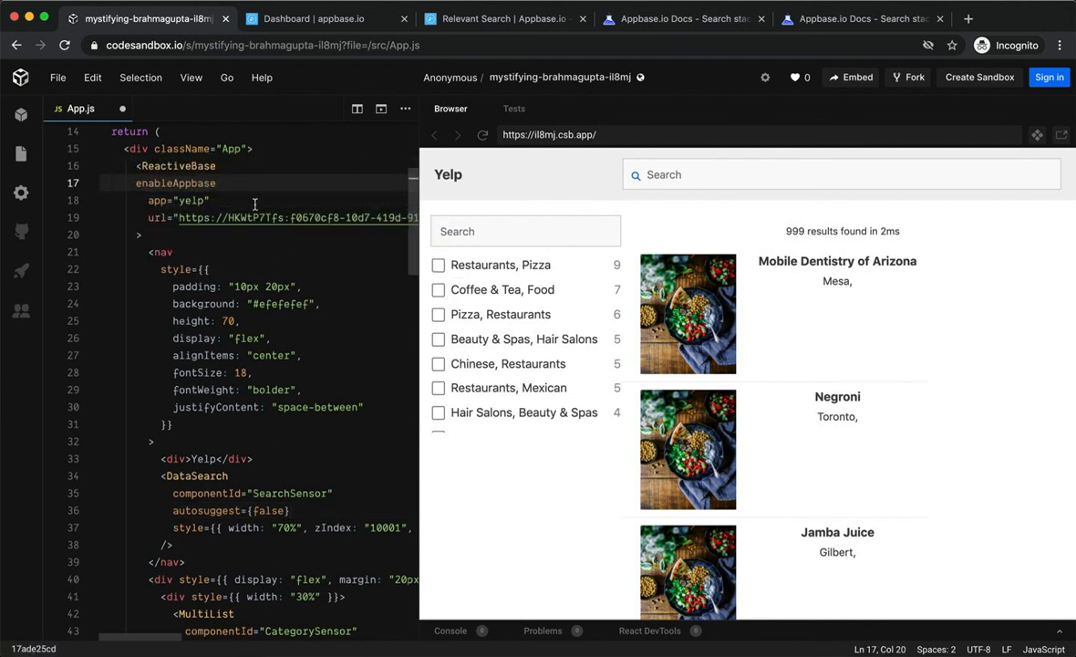
key(super+s)
click(483, 135)
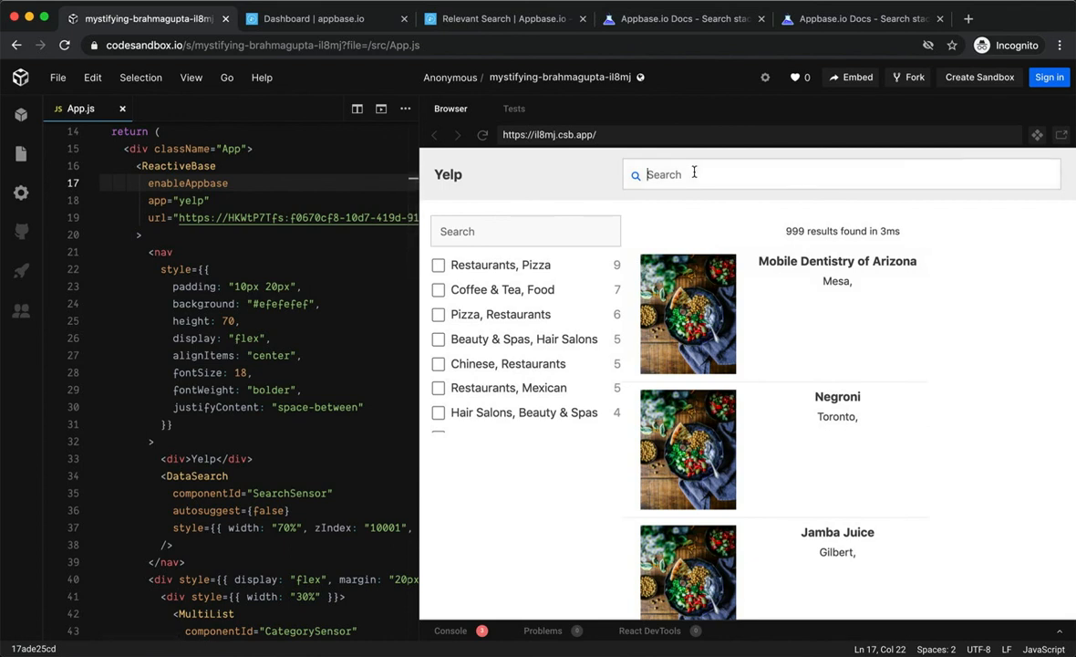
- Test the Yelp app's search with "coffee" and with the operator query "coffee +tea"
text(coffee)
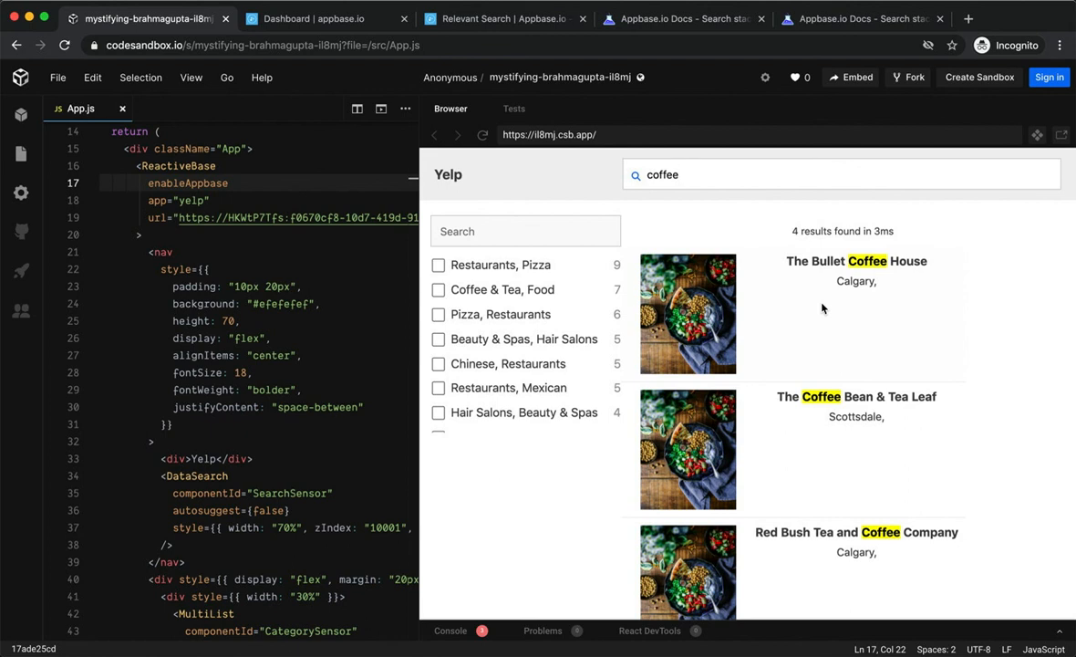
click(778, 175)
text(+tea)
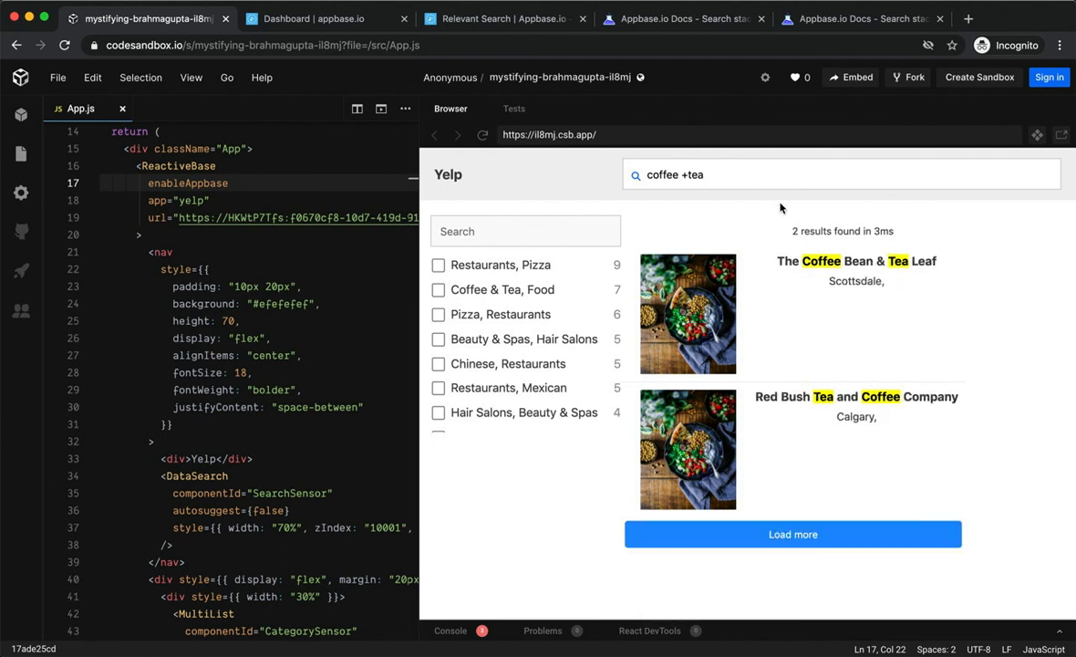
- Return to the appbase.io dashboard, remove the name field from search and save the search settings
click(354, 26)
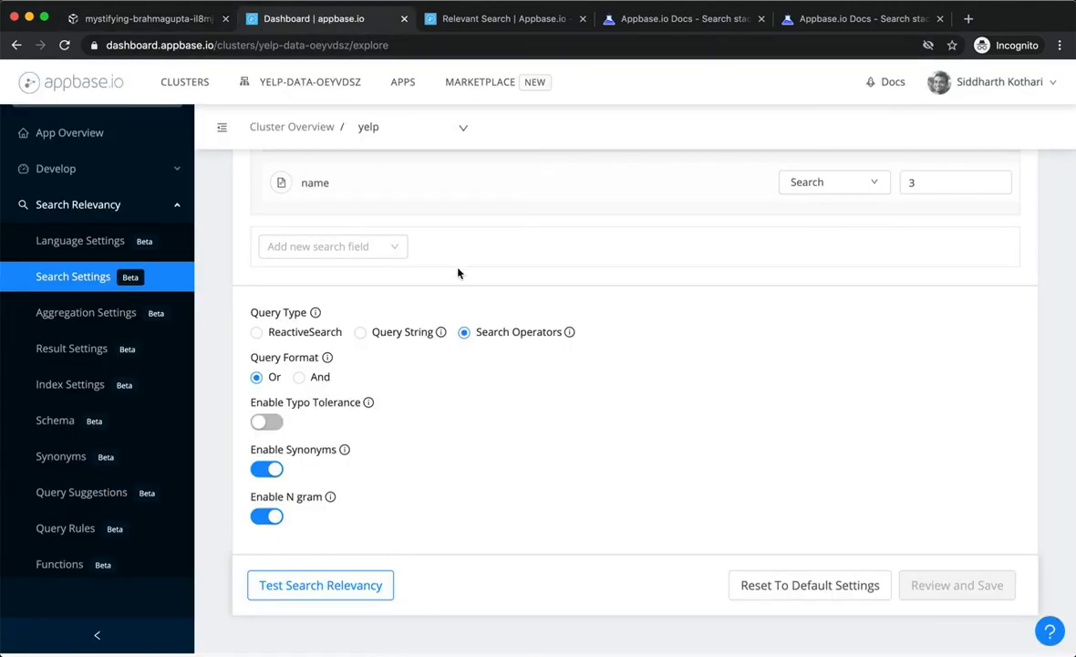
scroll(457, 273, up, 3)
scroll(458, 273, up, 2)
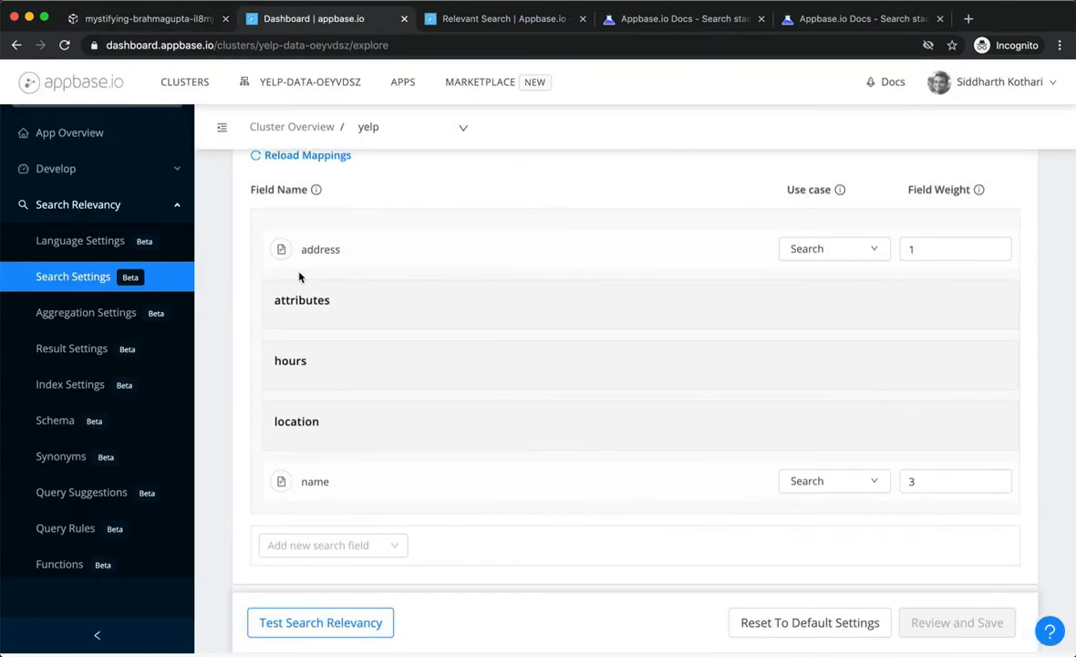
scroll(344, 340, down, 4)
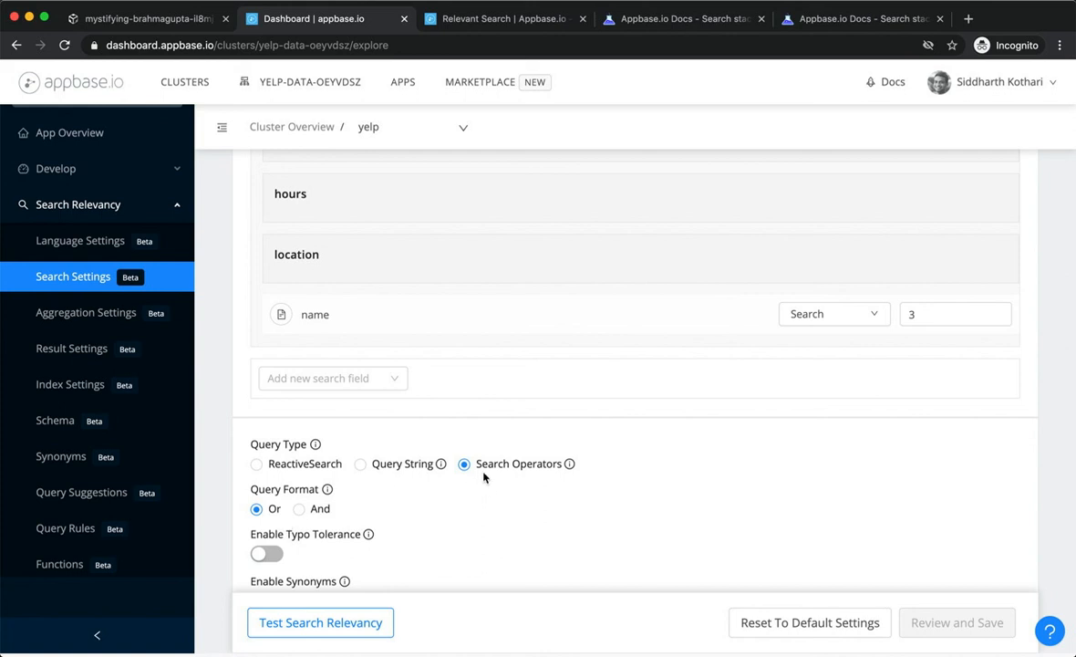
scroll(480, 476, up, 3)
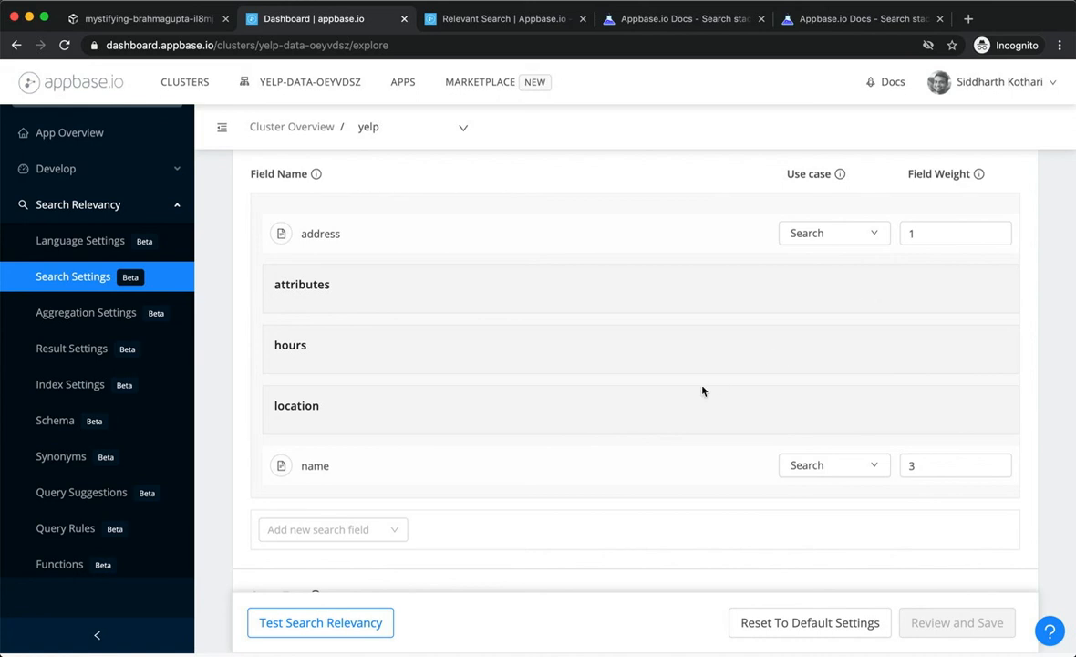
mouse_move(560, 467)
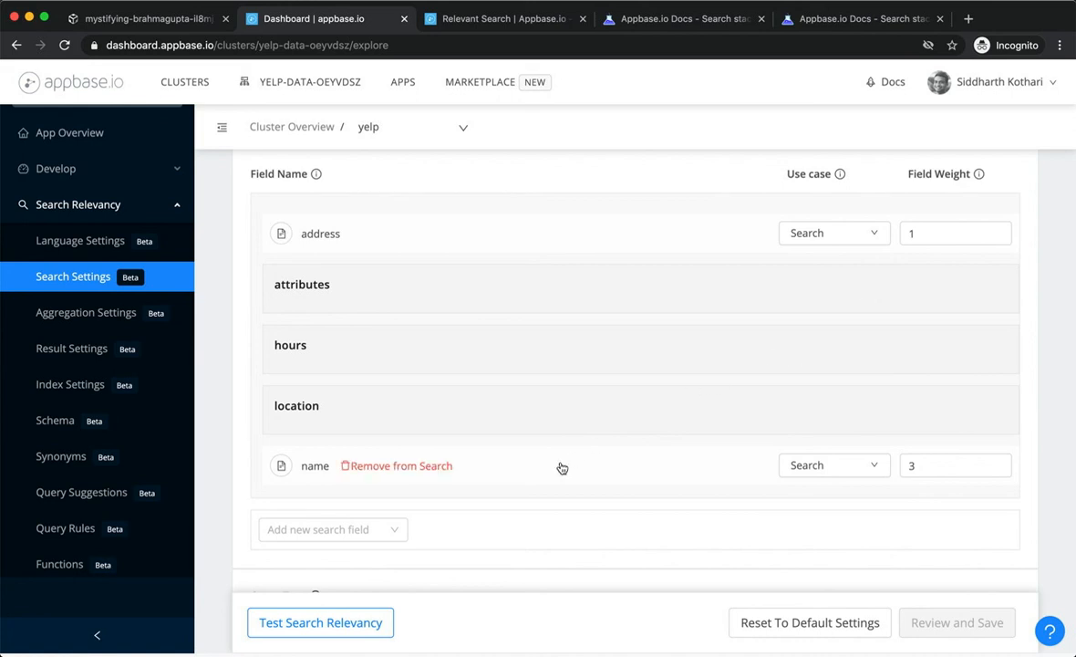
click(418, 467)
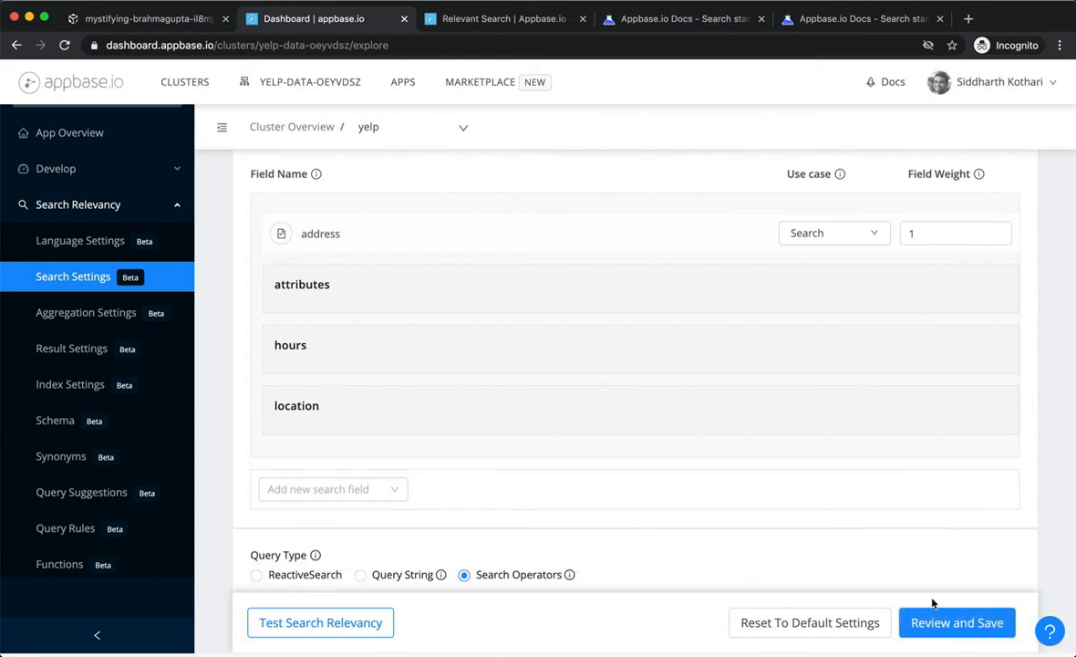
click(930, 625)
click(841, 484)
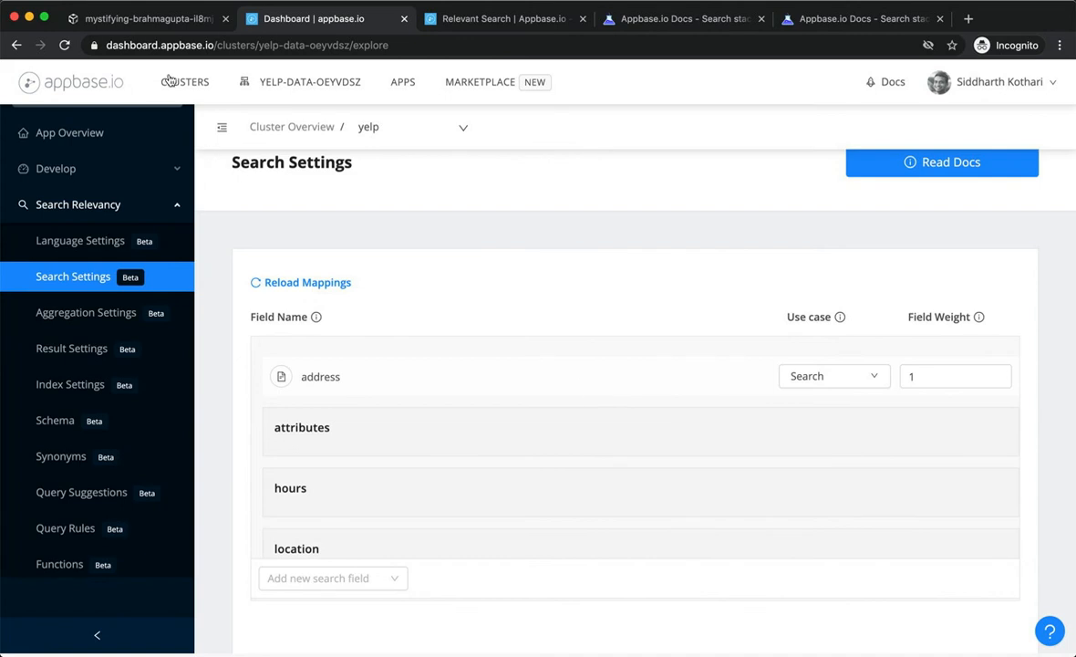
- Switch to the CodeSandbox app and search for "coffee" with the updated settings
click(146, 20)
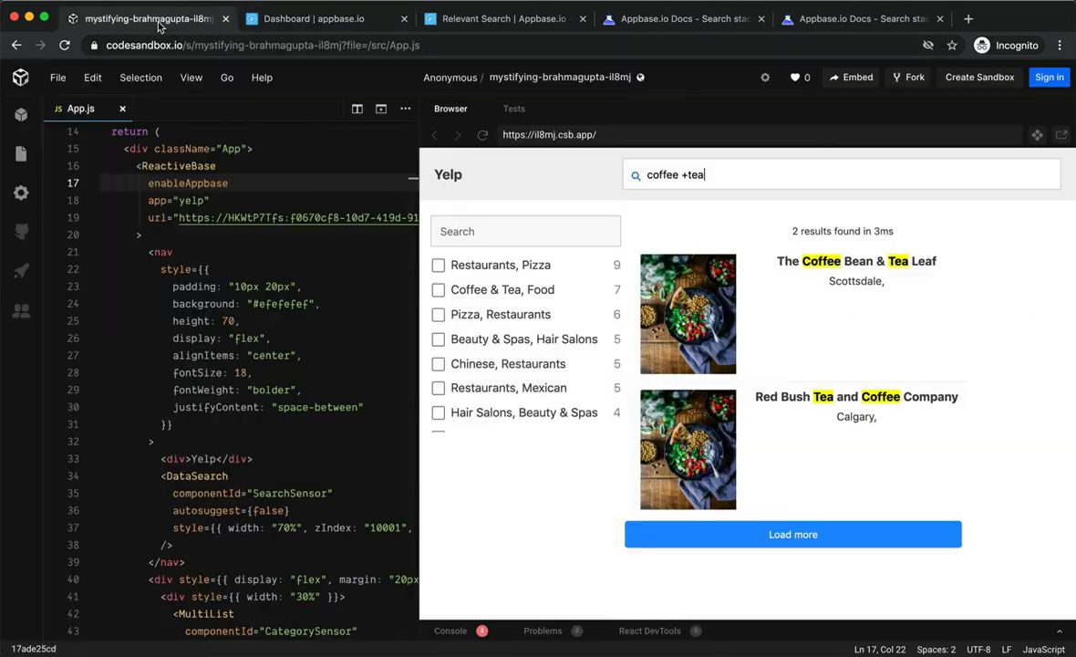
click(713, 175)
key(super+a)
text(coffee)
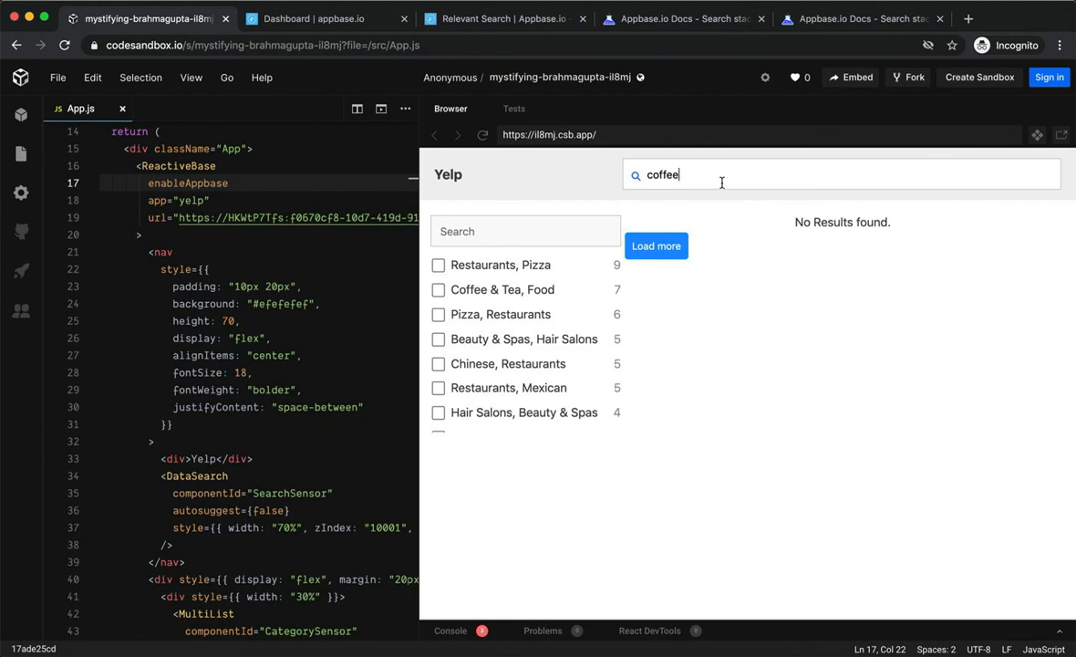
- Compare the saved search fields in the appbase.io dashboard with the CodeSandbox app, ending on the dashboard
click(315, 19)
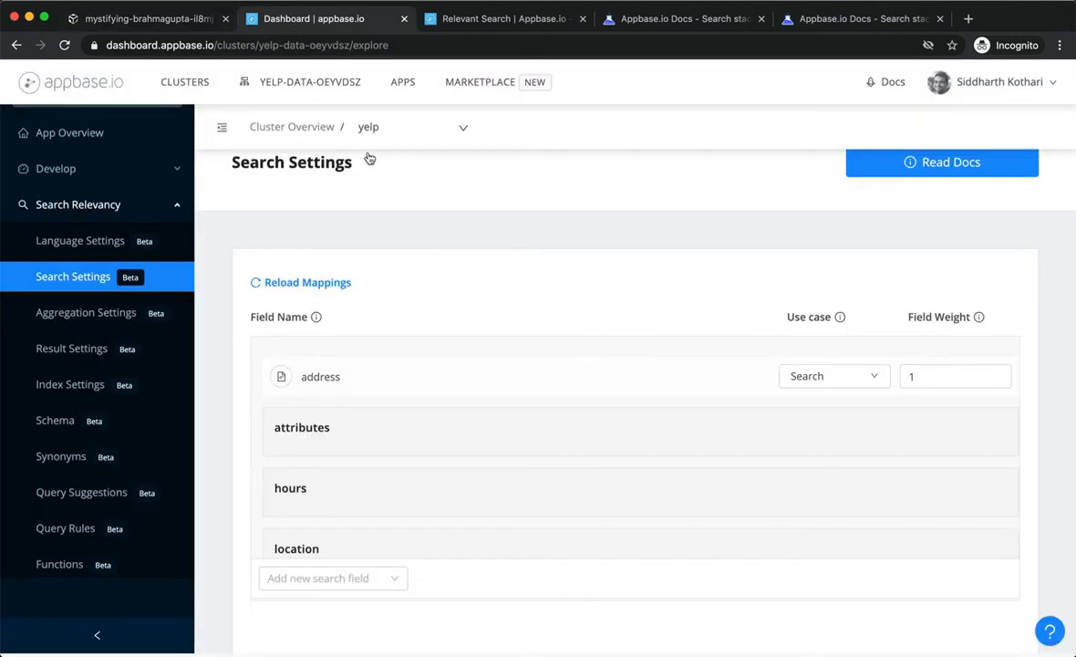
scroll(500, 299, down, 2)
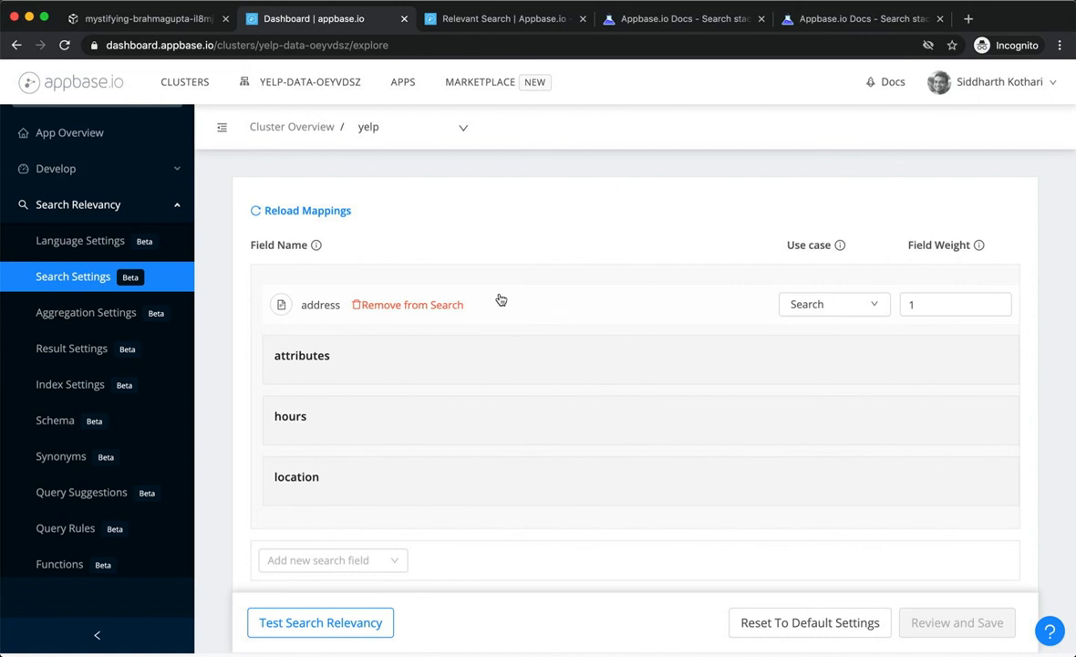
click(197, 27)
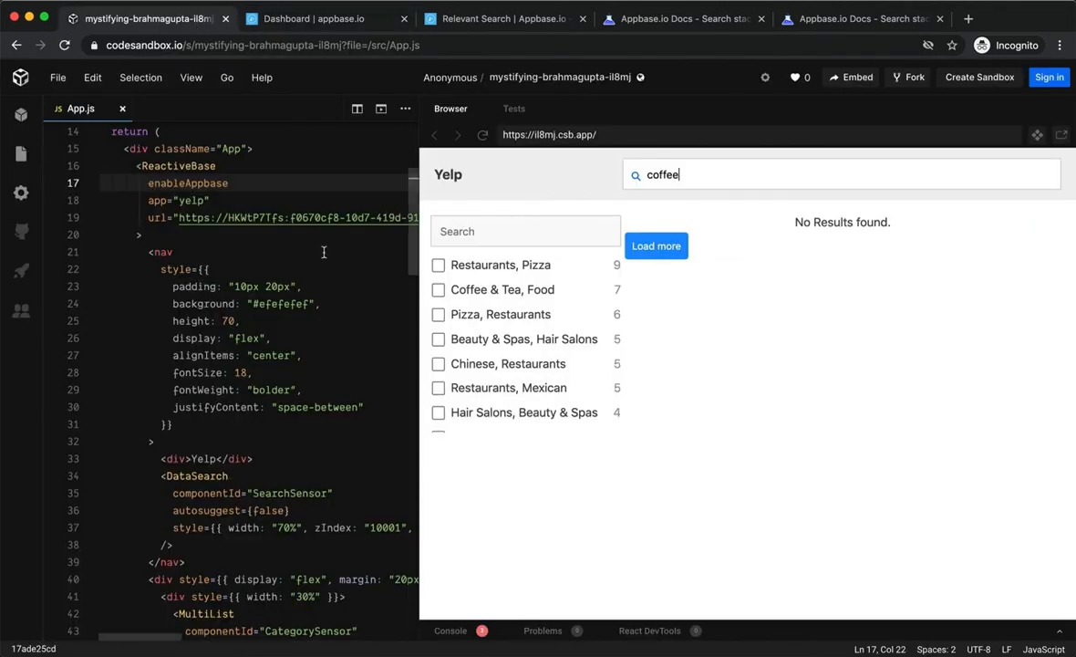
click(311, 19)
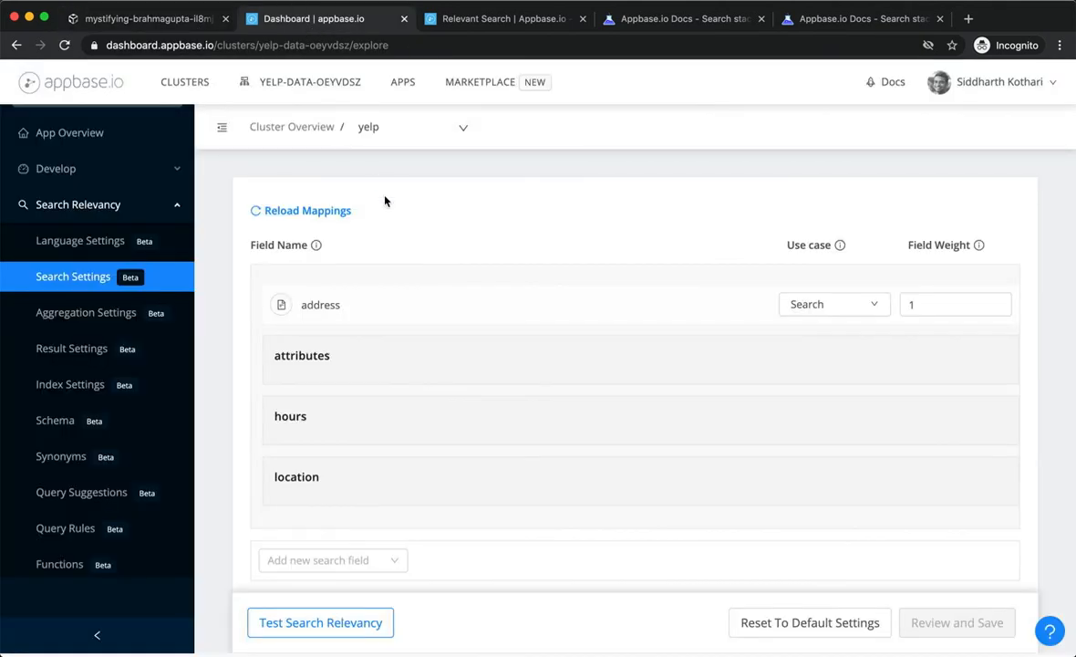